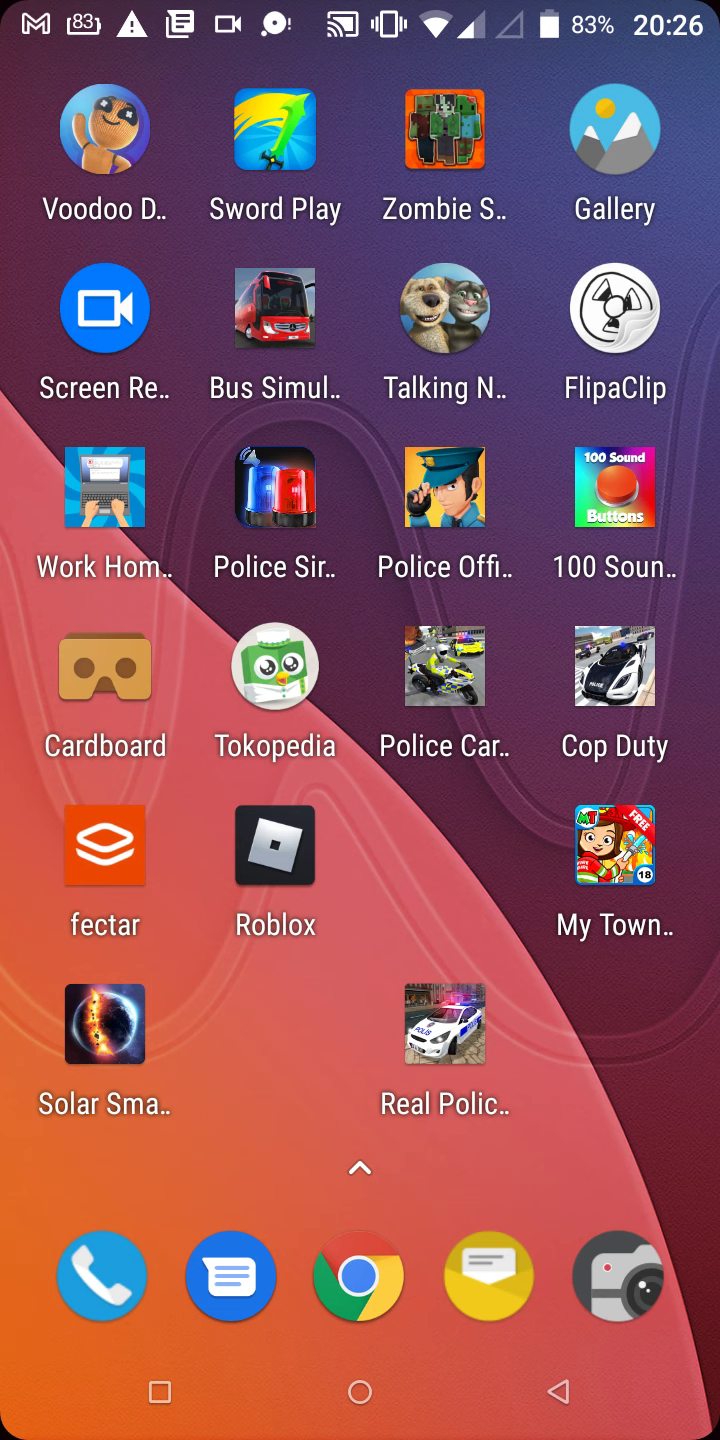
- Launch Roblox, look through the MANO COUNTY TRAINING CENTRE details sheet, then close it to Home
click(275, 845)
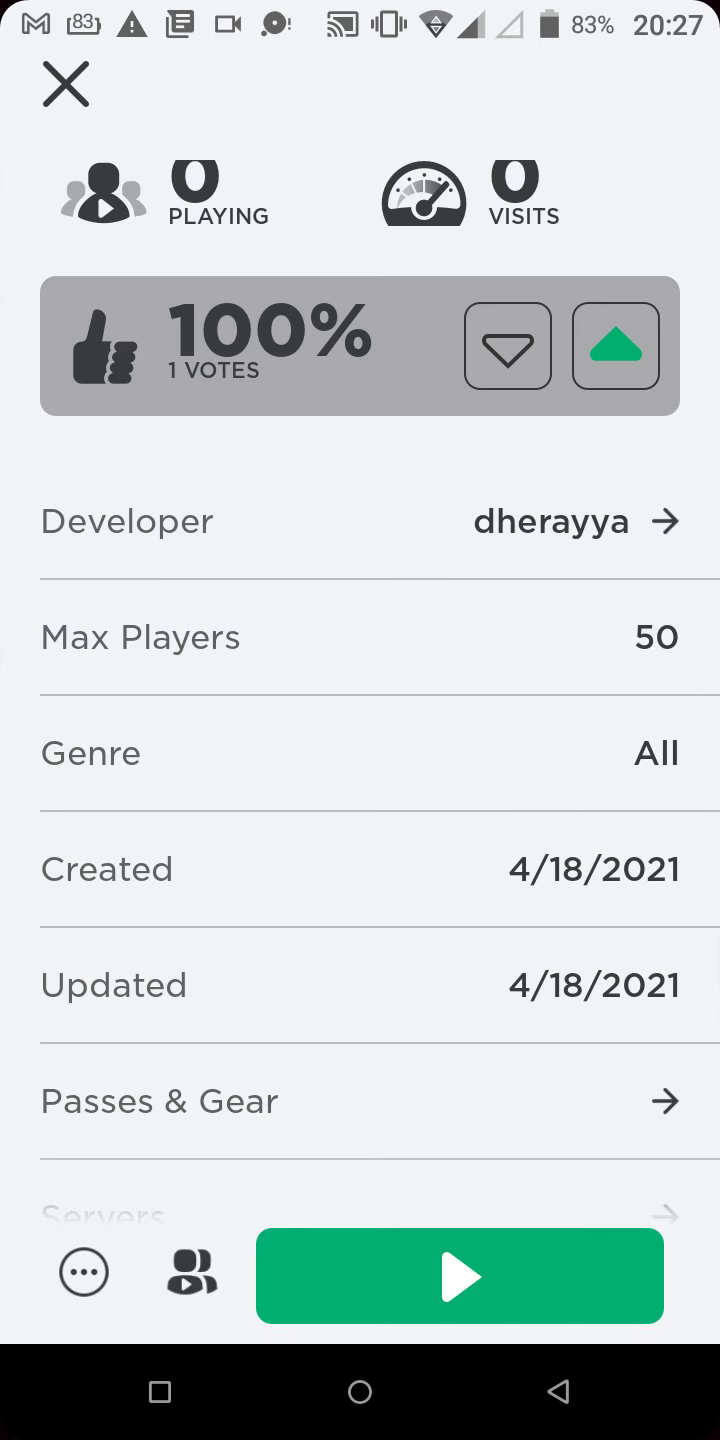
scroll(360, 700, up, 10)
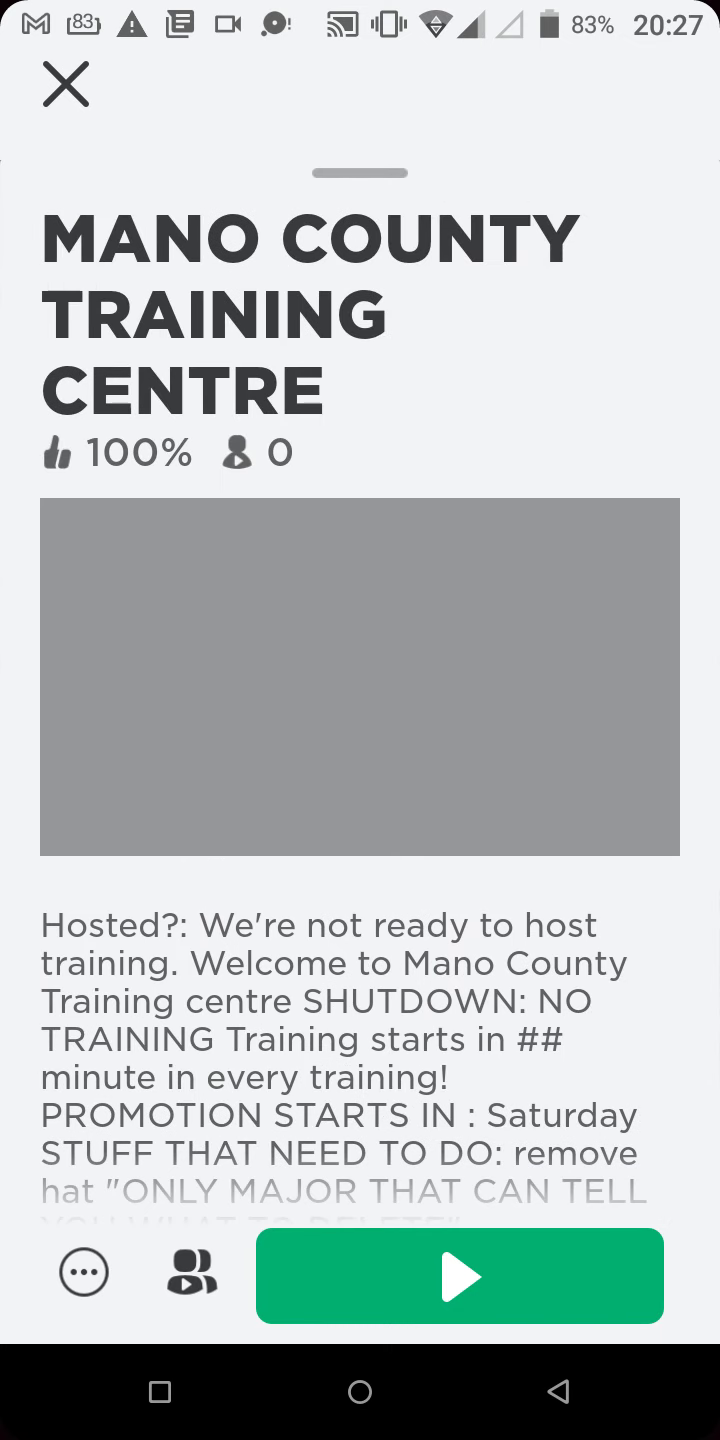
scroll(360, 800, down, 5)
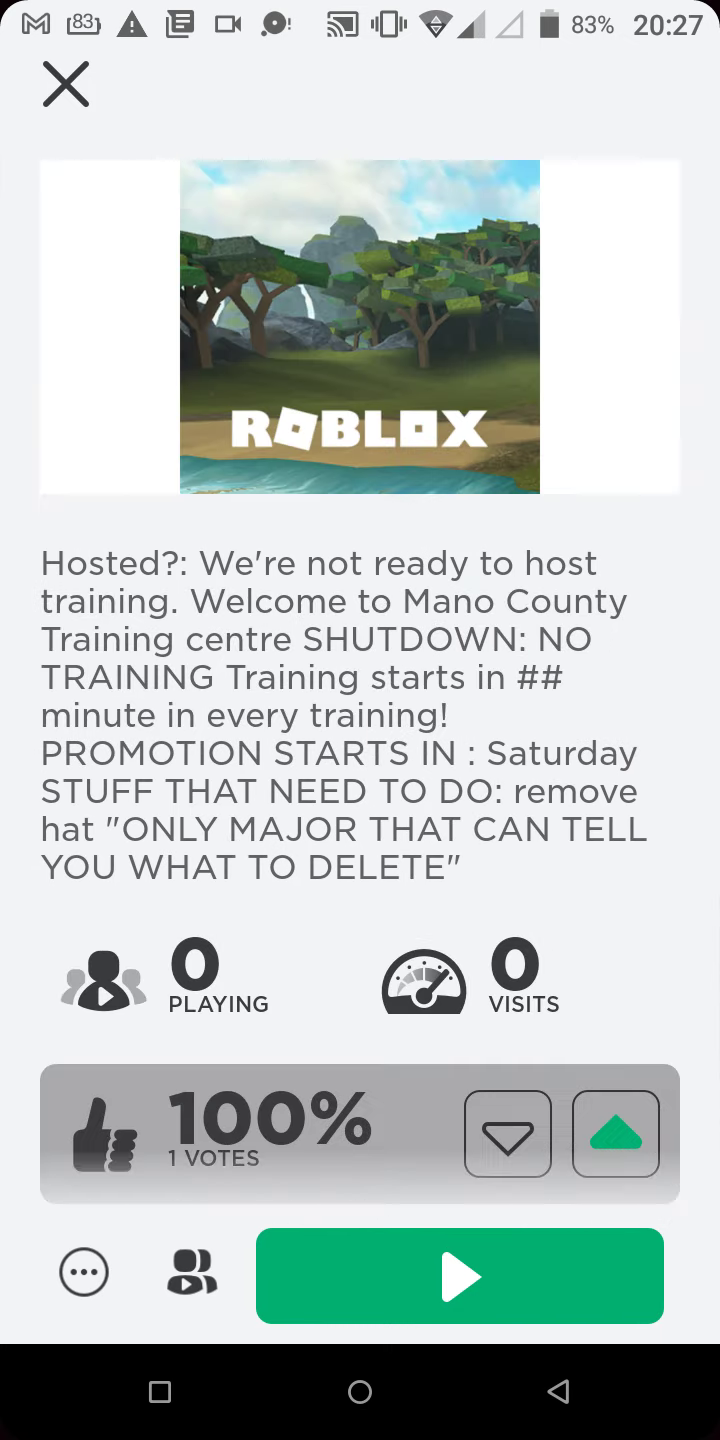
scroll(360, 700, up, 5)
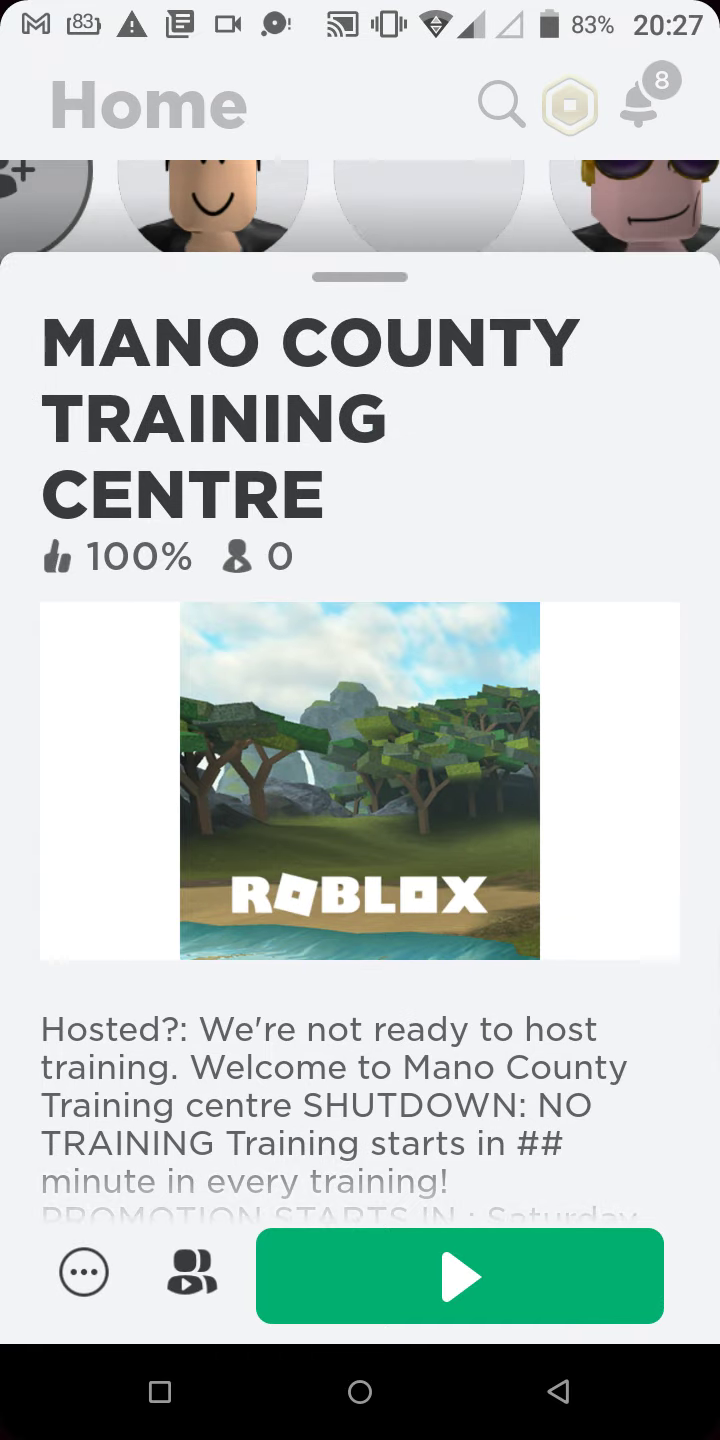
scroll(360, 800, down, 10)
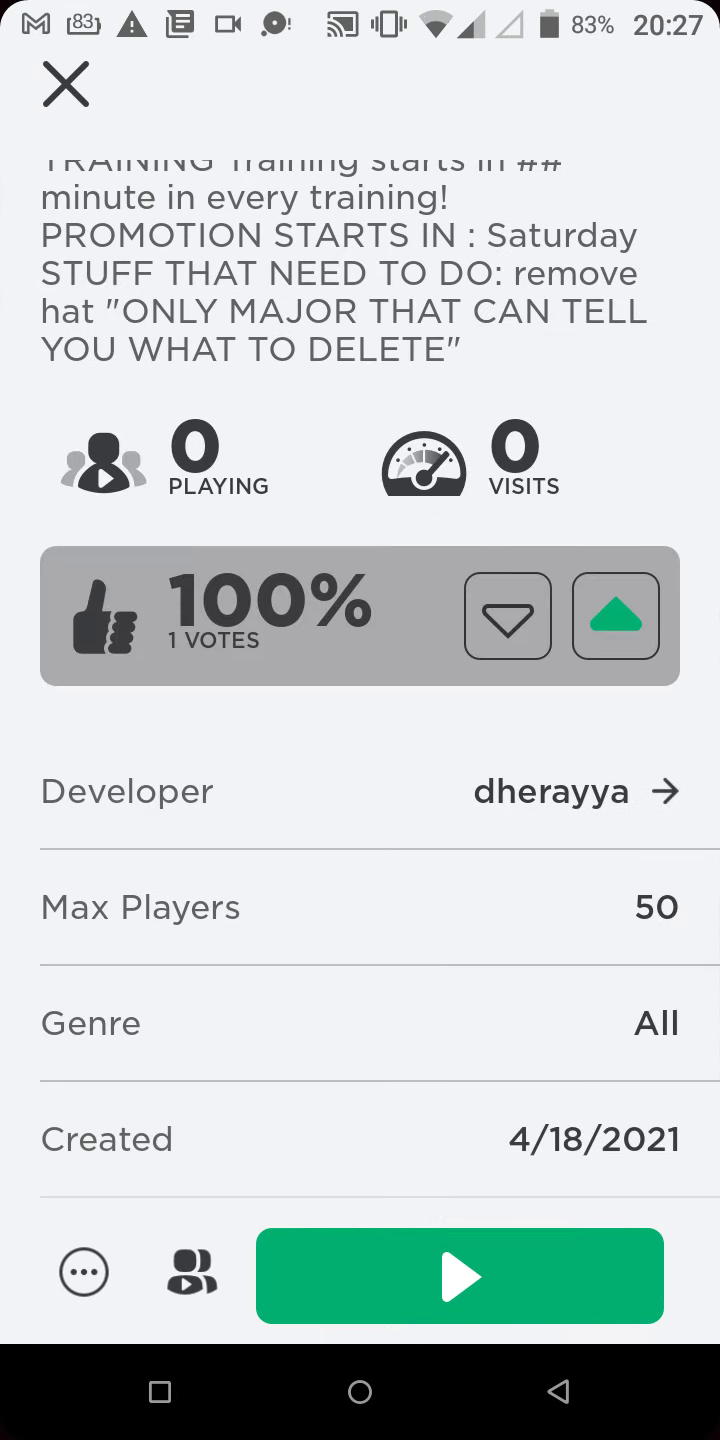
scroll(360, 700, down, 3)
scroll(360, 700, up, 10)
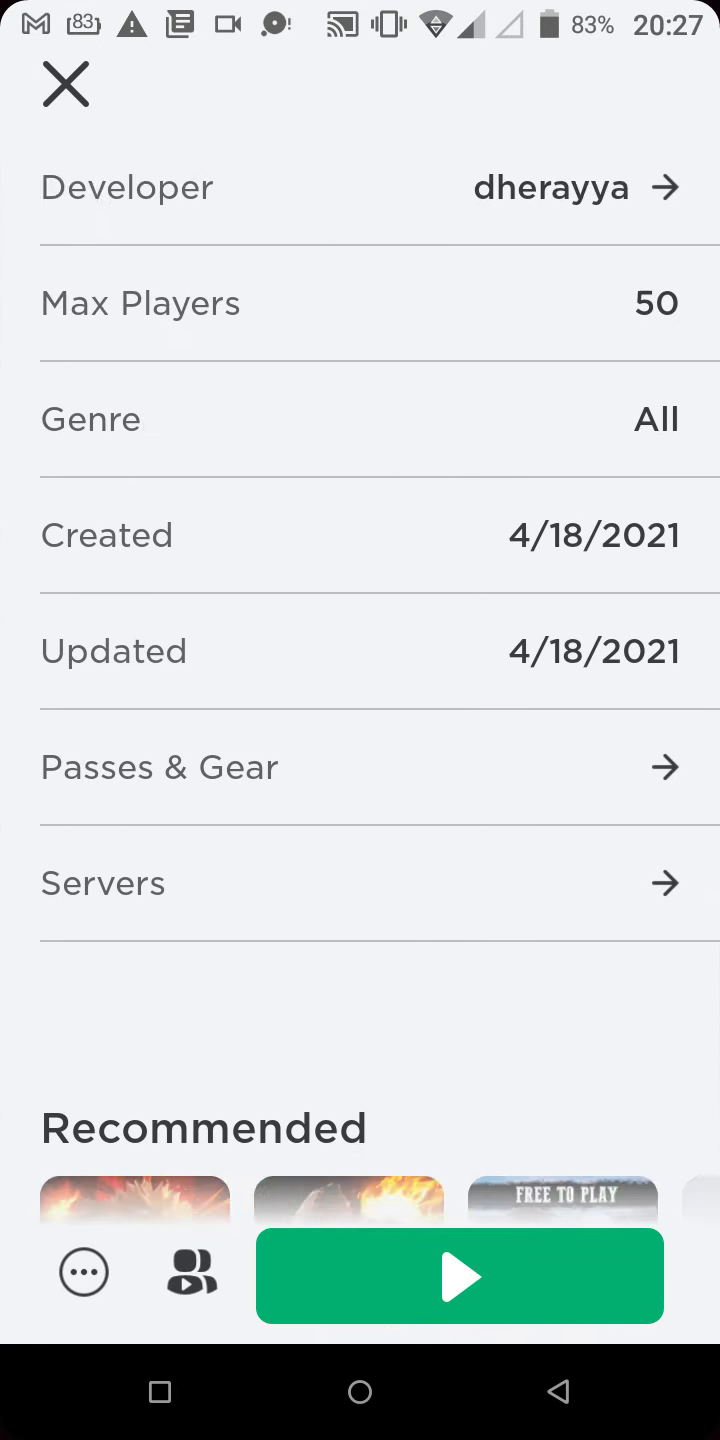
scroll(360, 700, up, 8)
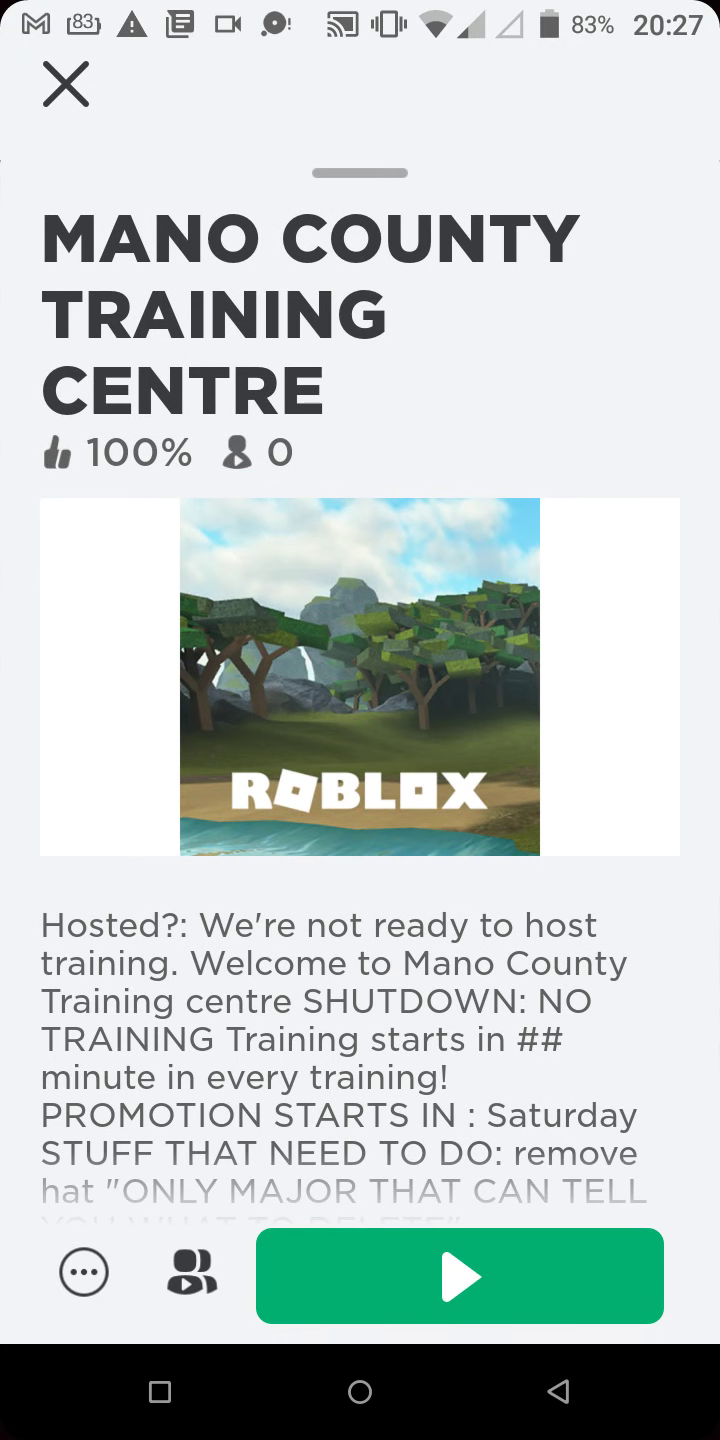
click(65, 83)
- Scroll the Home feed, then go to the Avatar page's Customize screen
scroll(360, 700, up, 3)
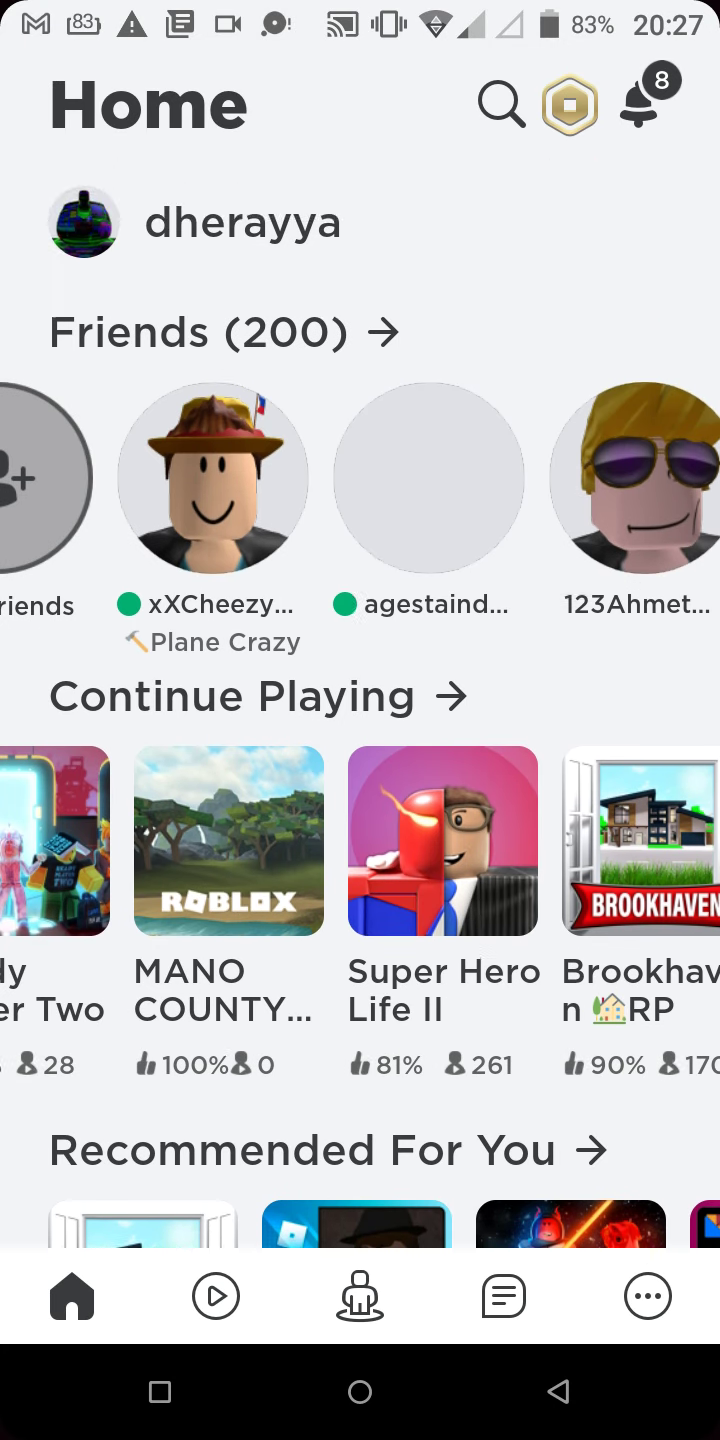
scroll(360, 700, down, 7)
scroll(143, 1173, down, 2)
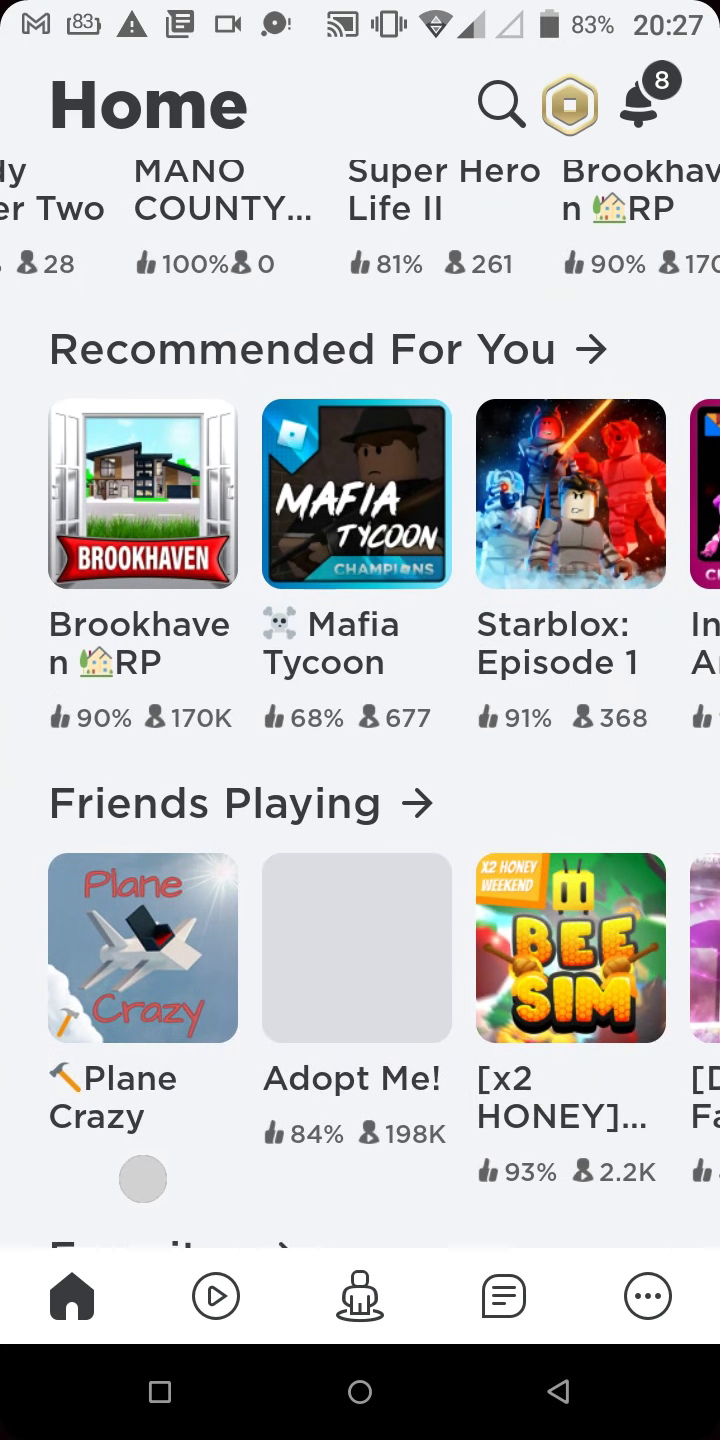
click(360, 1296)
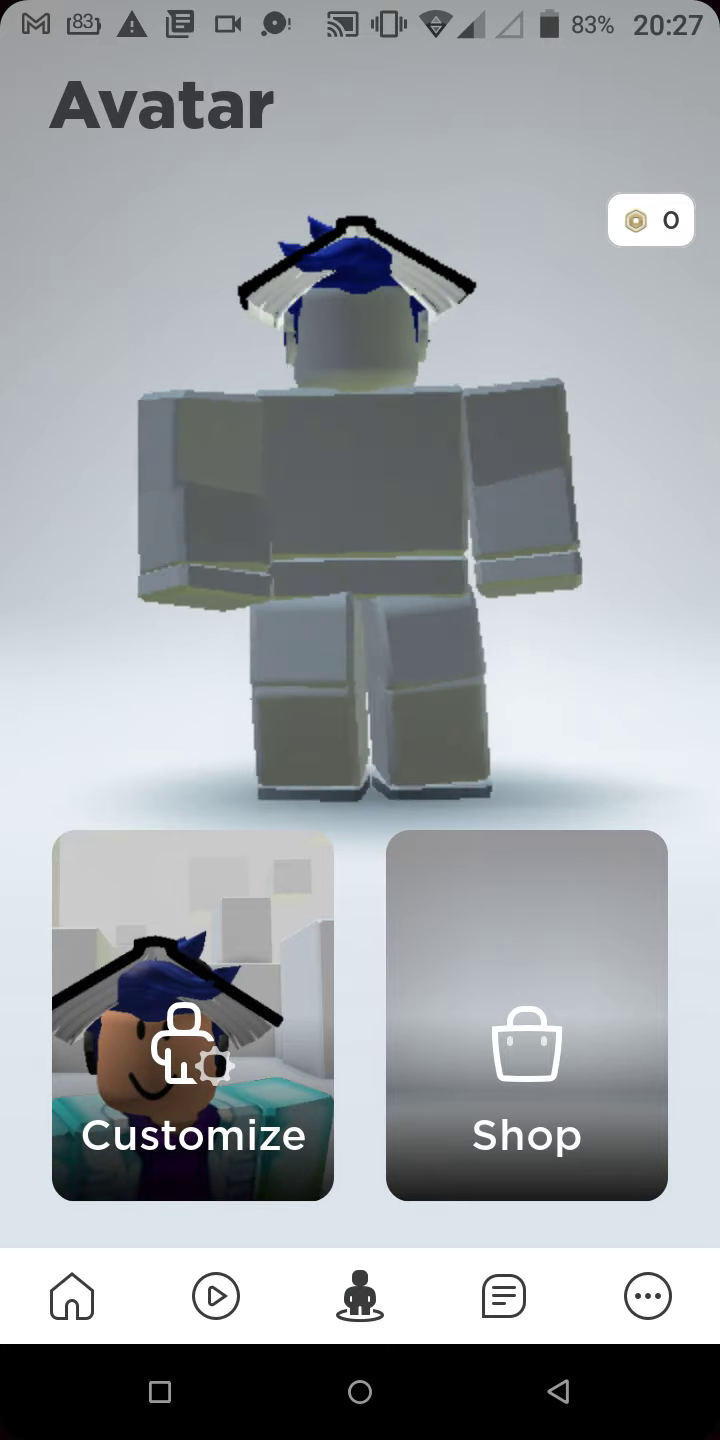
click(193, 1015)
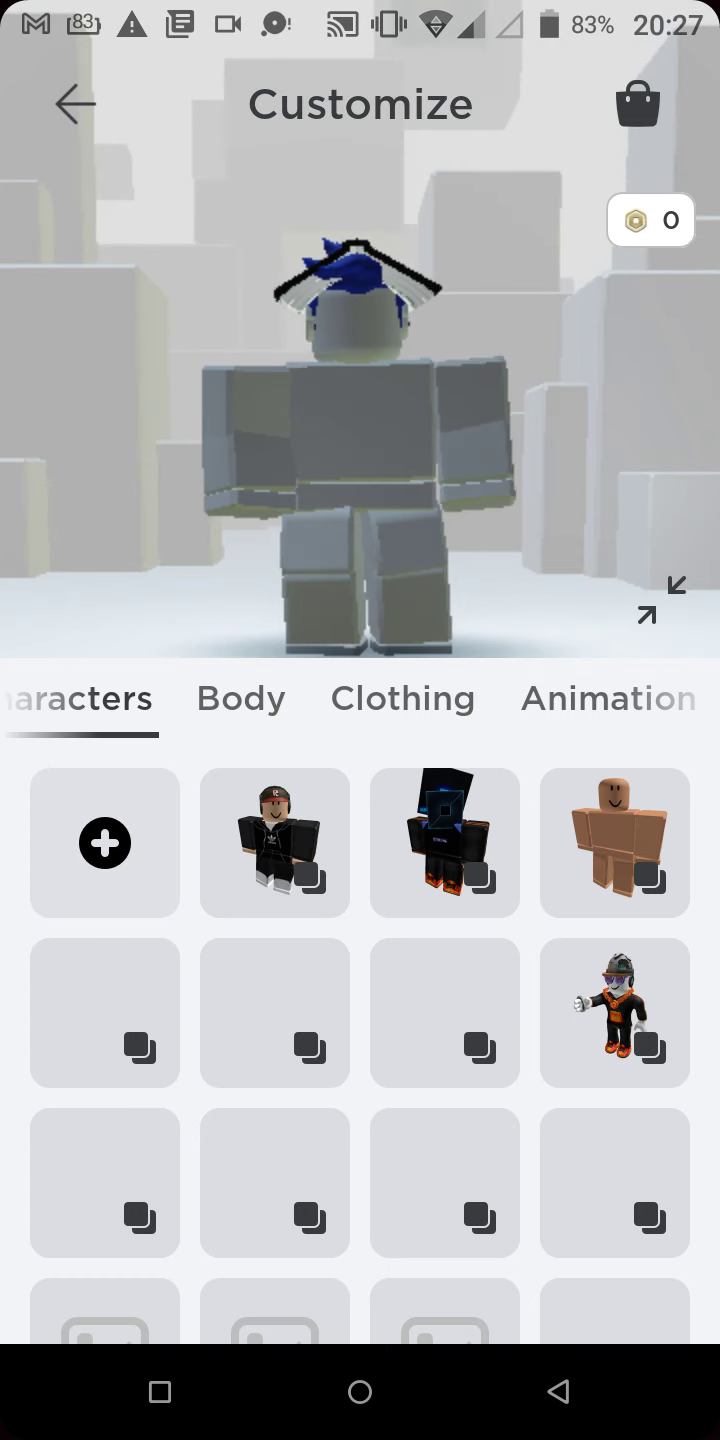
- Apply and confirm the plain saved character, look over the Body options, then return to Characters
click(615, 843)
click(498, 804)
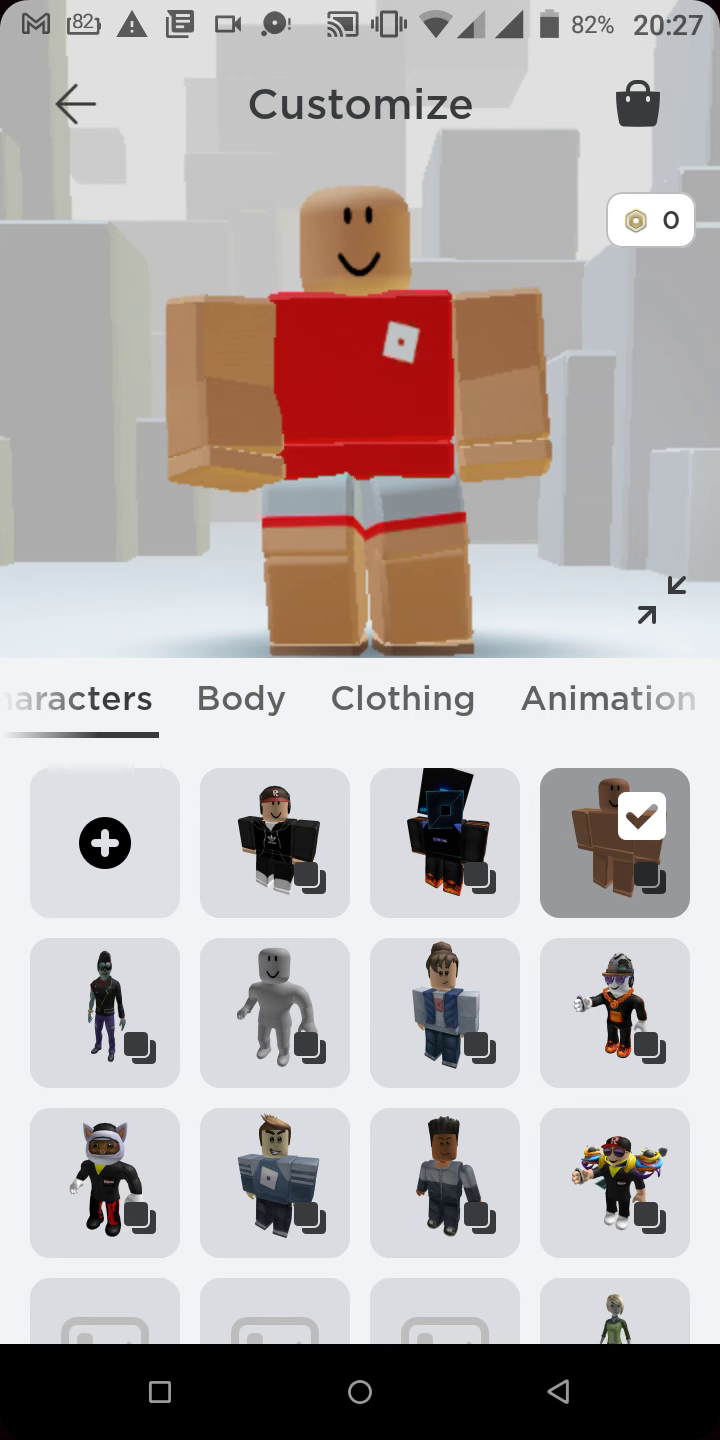
click(241, 698)
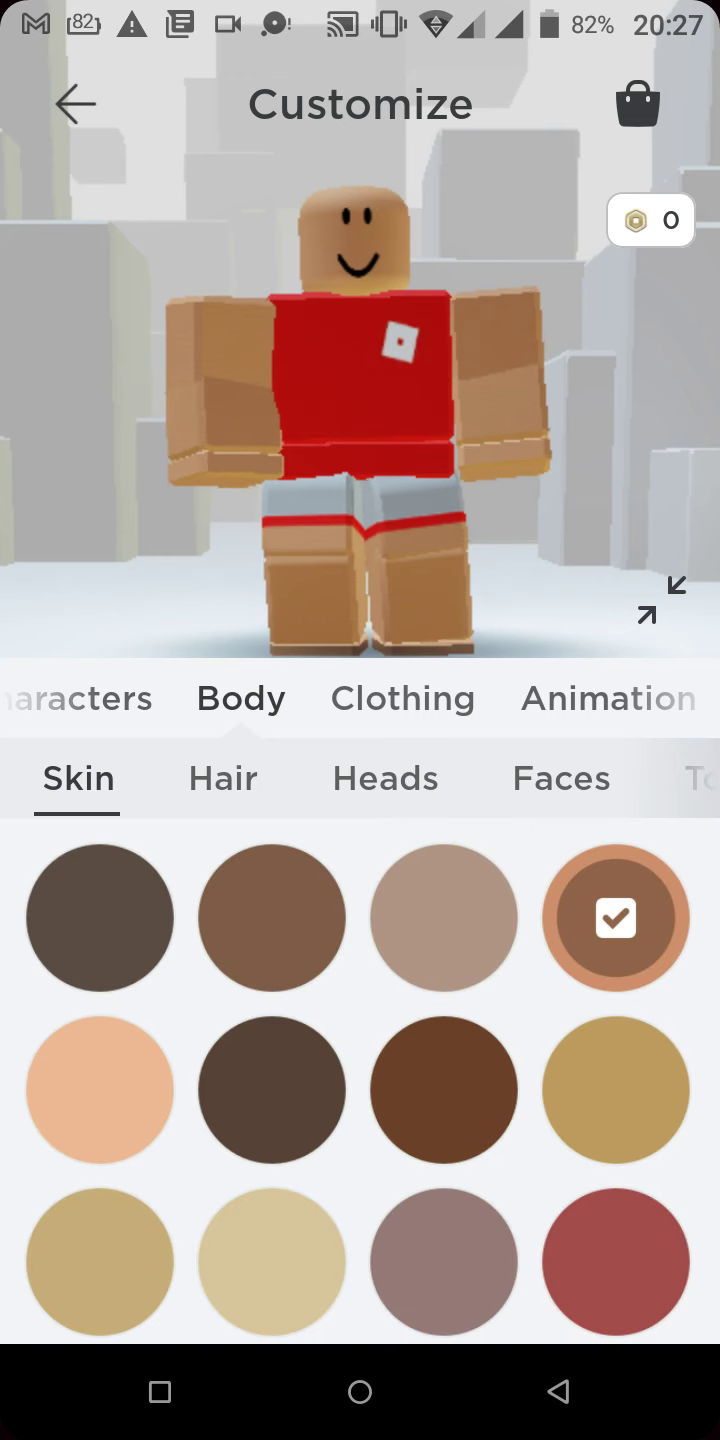
scroll(360, 778, right, 5)
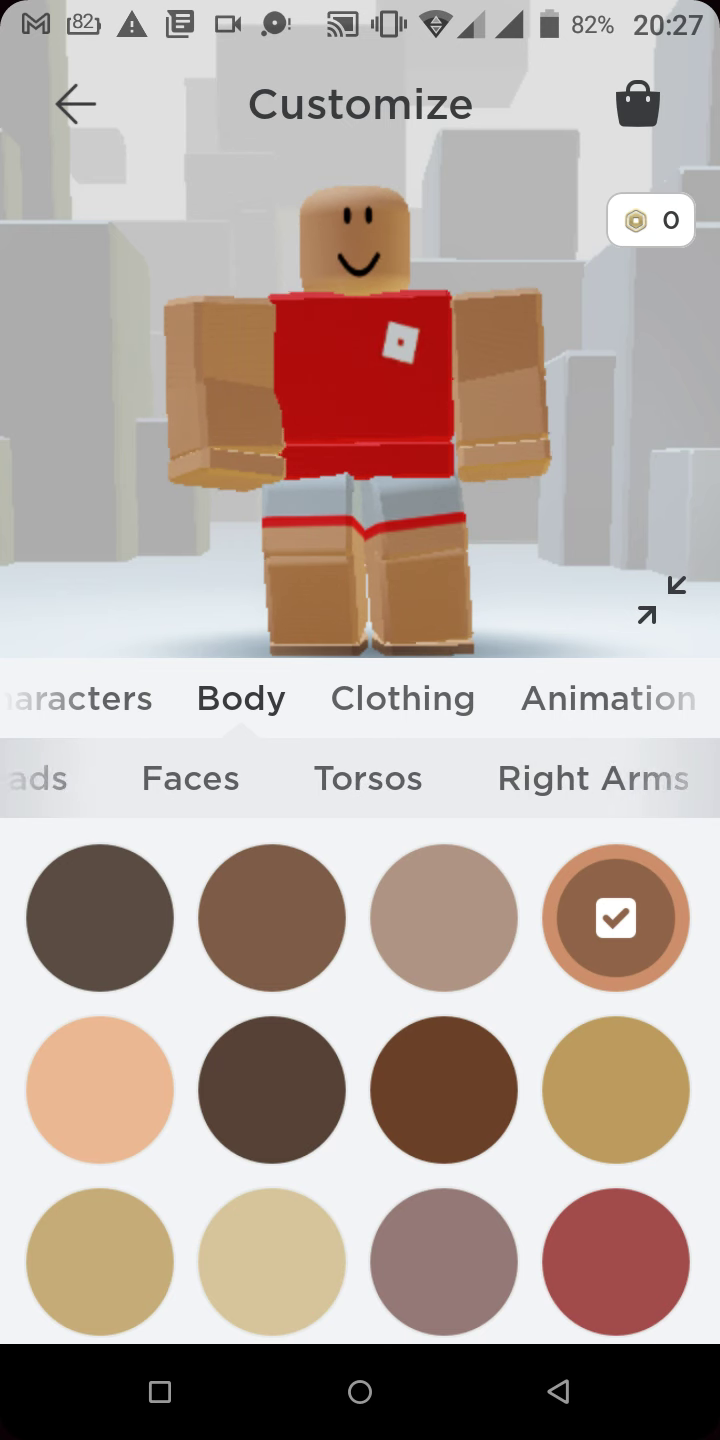
scroll(360, 778, right, 5)
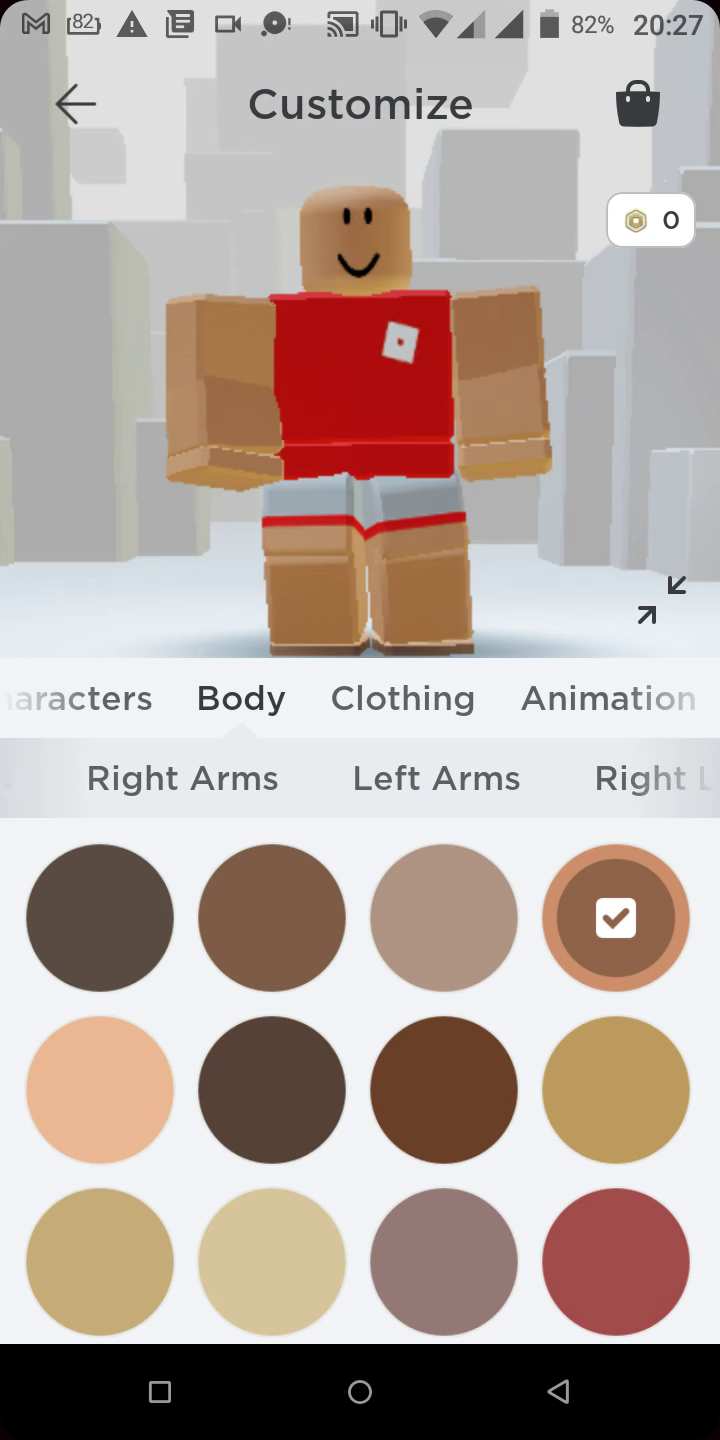
scroll(360, 778, right, 5)
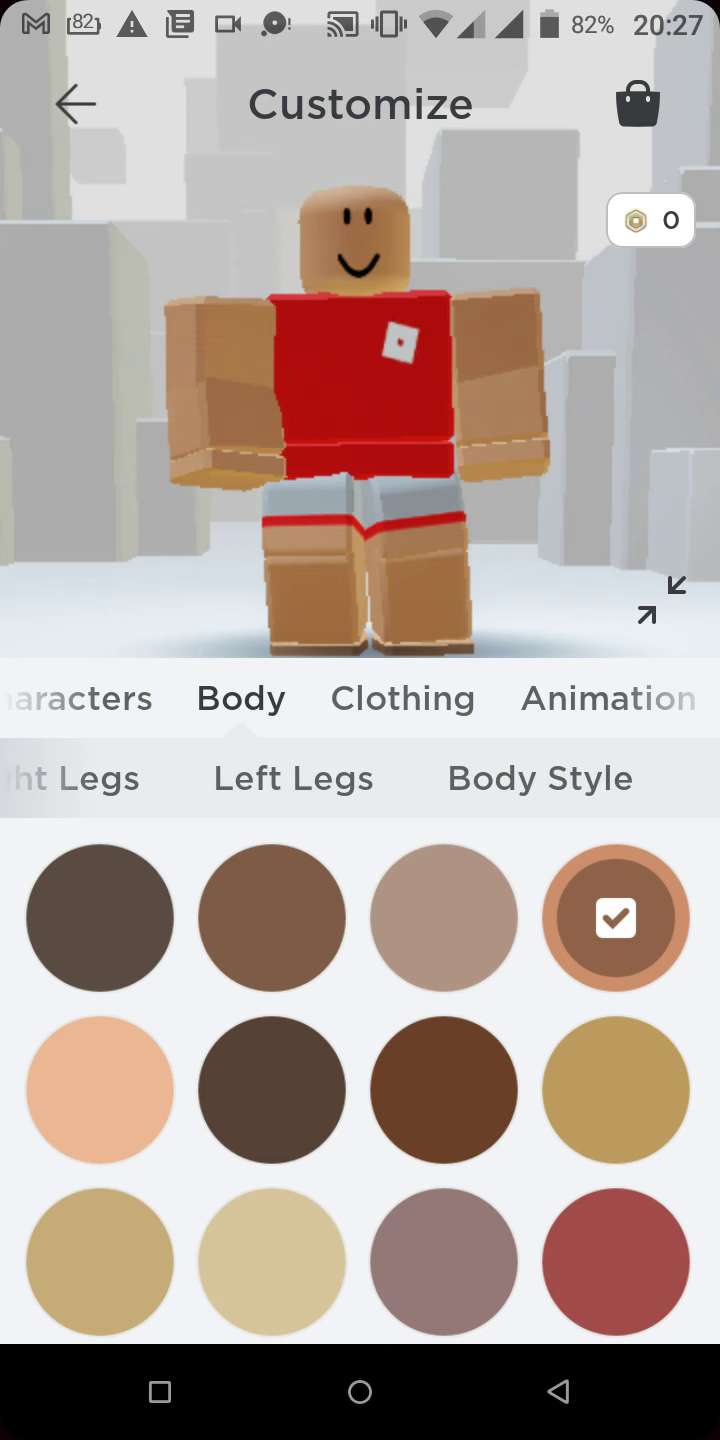
scroll(360, 778, left, 10)
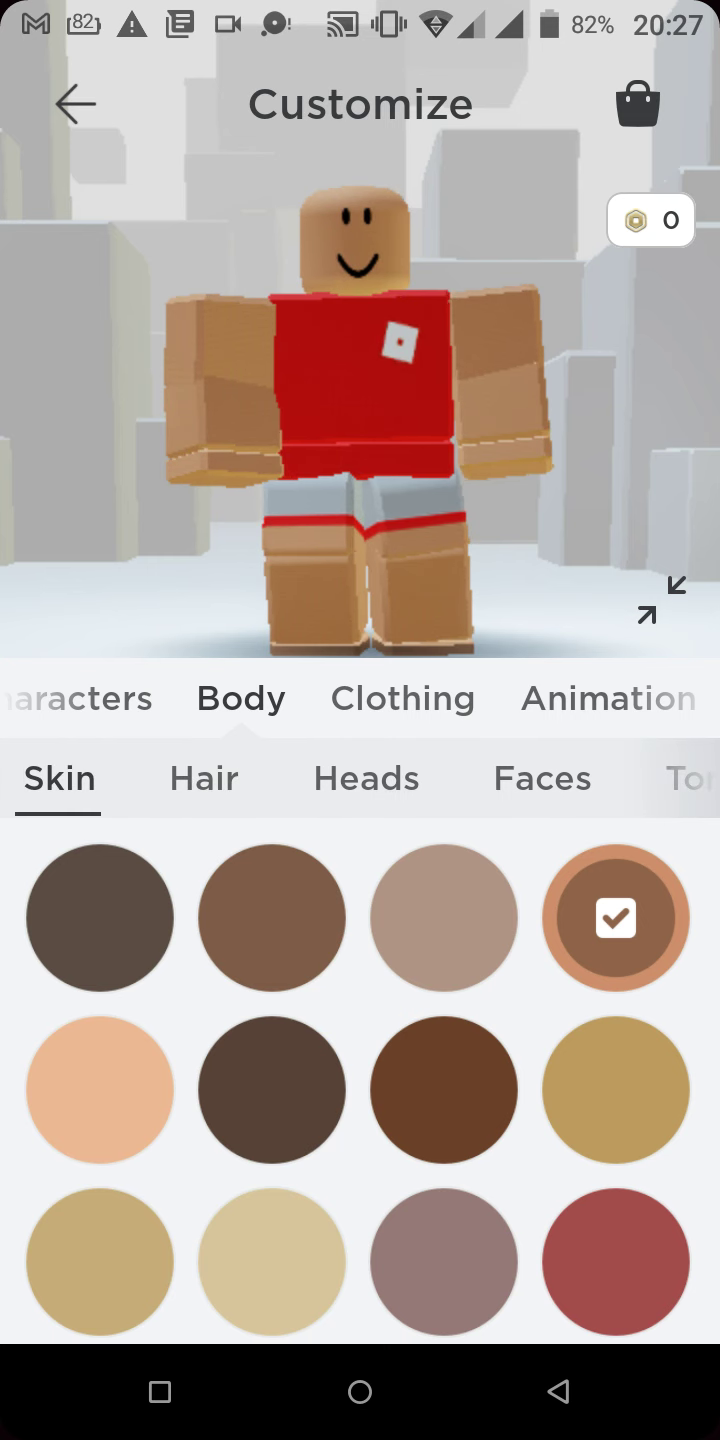
click(80, 698)
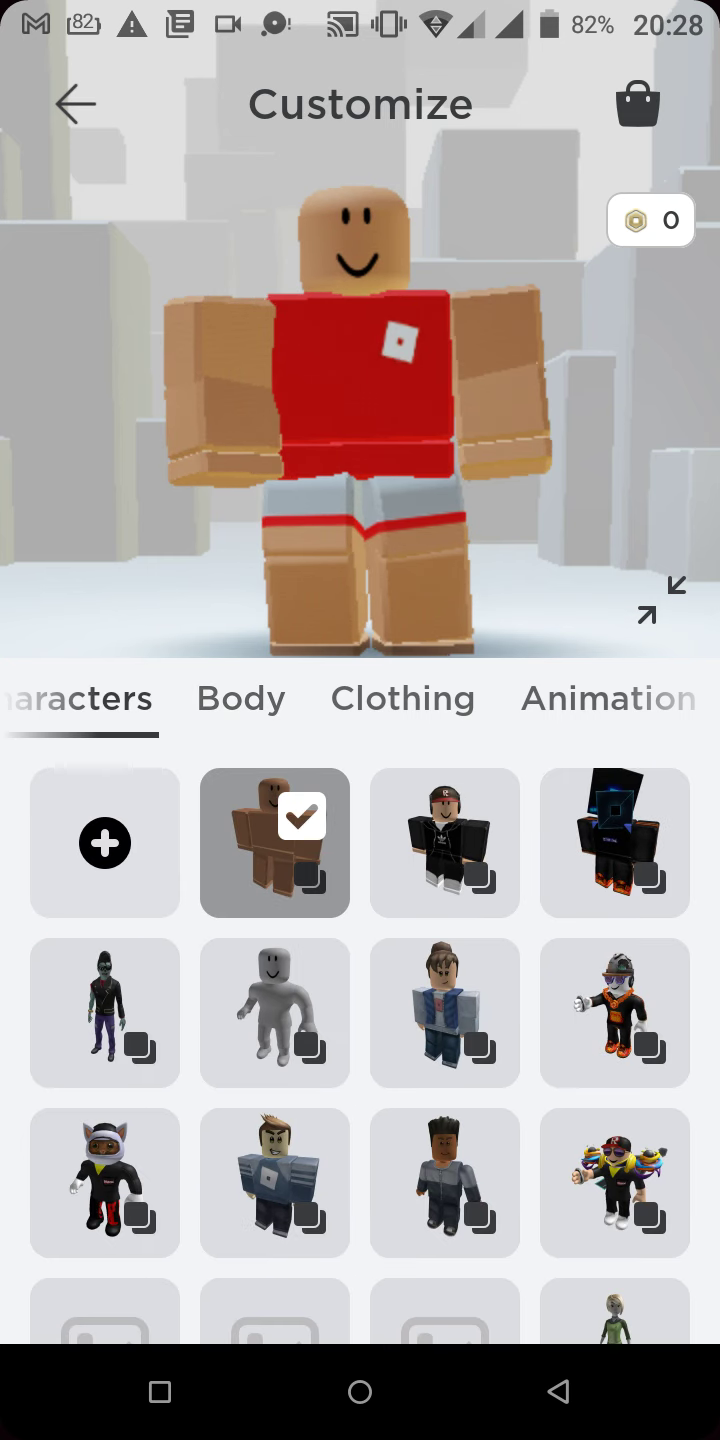
- Choose the saved black-hoodie character, compare it with the plain one, then reselect the hoodie character
click(445, 843)
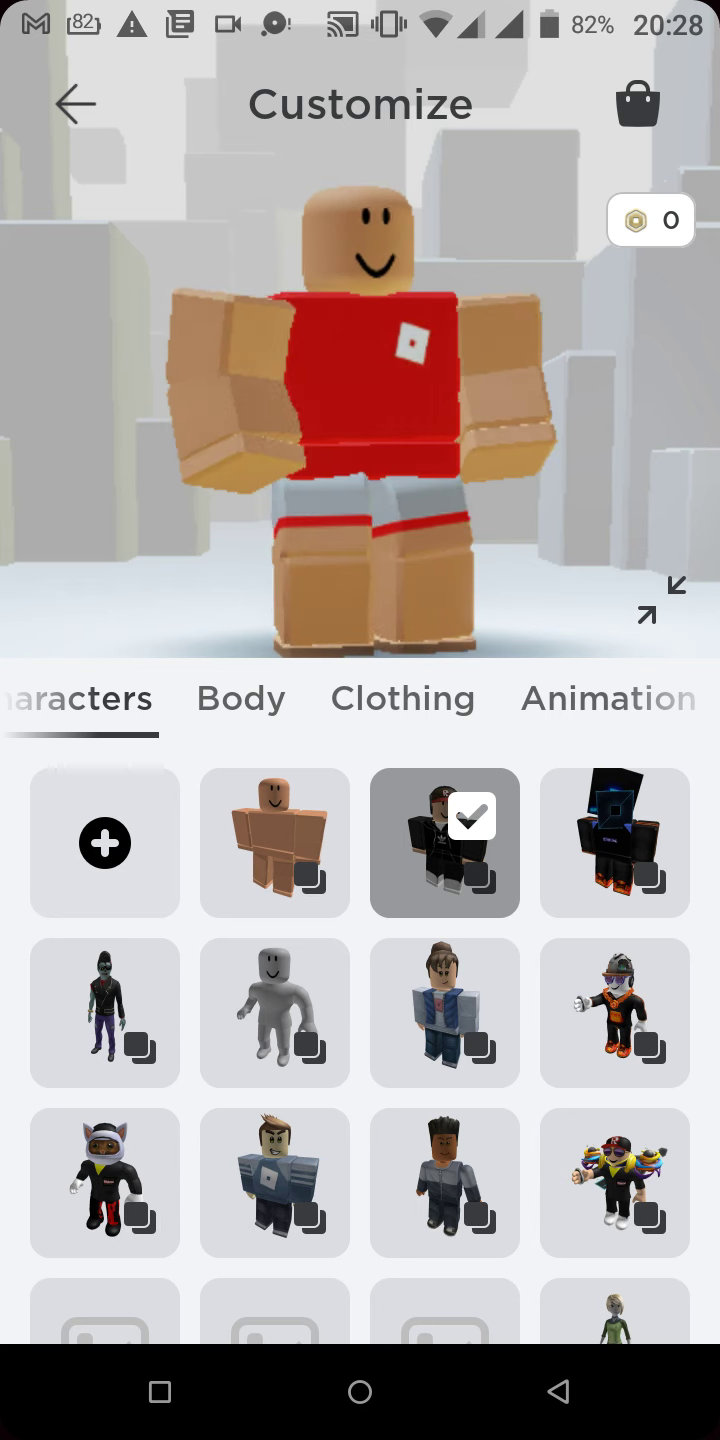
drag(430, 420, 300, 420)
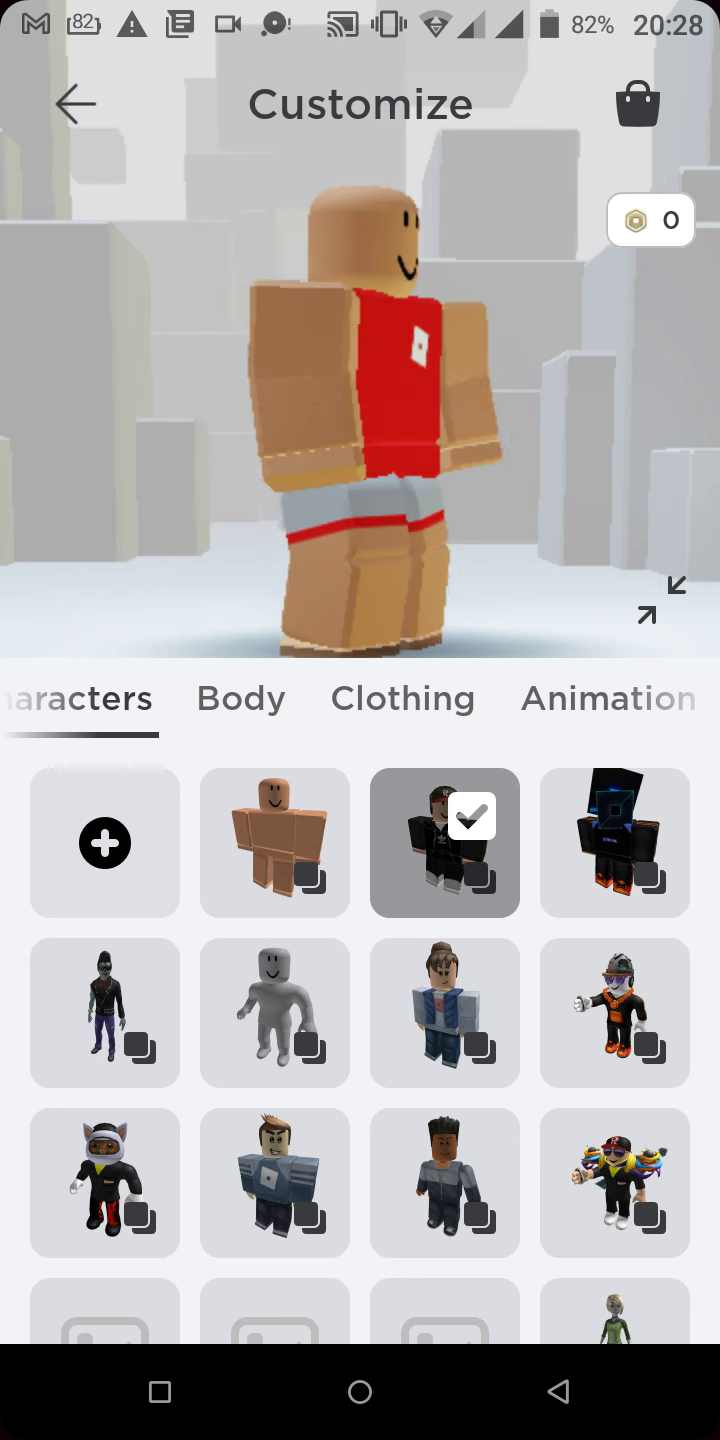
scroll(360, 1040, down, 10)
scroll(360, 1040, up, 8)
scroll(360, 1000, up, 3)
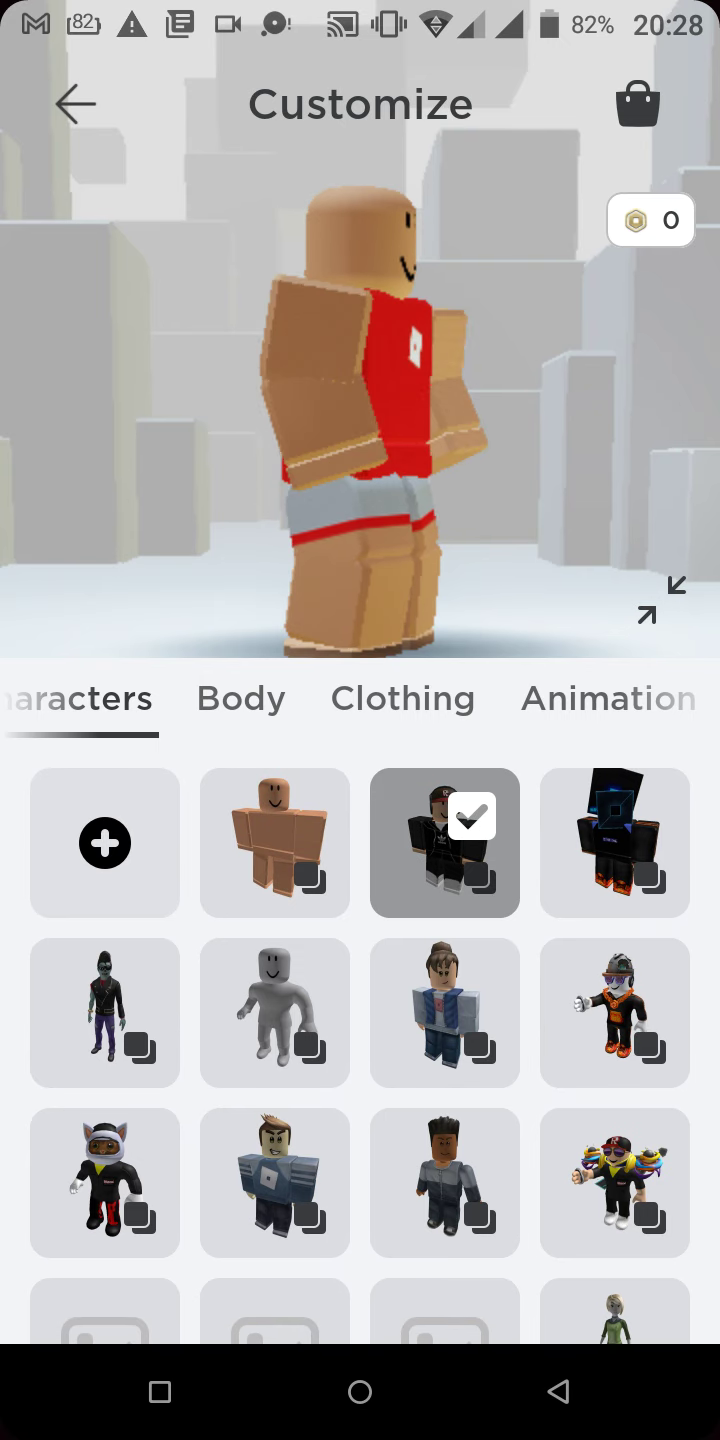
click(615, 842)
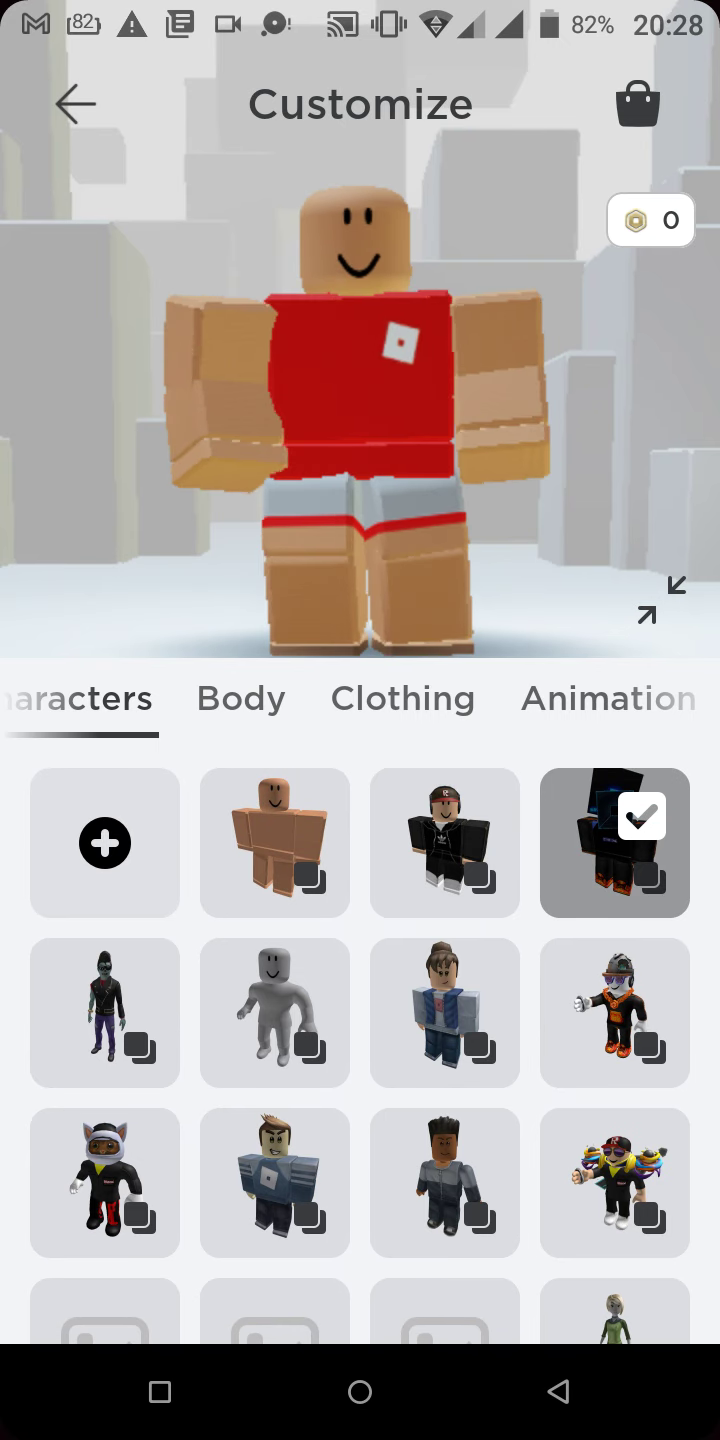
click(445, 842)
click(241, 698)
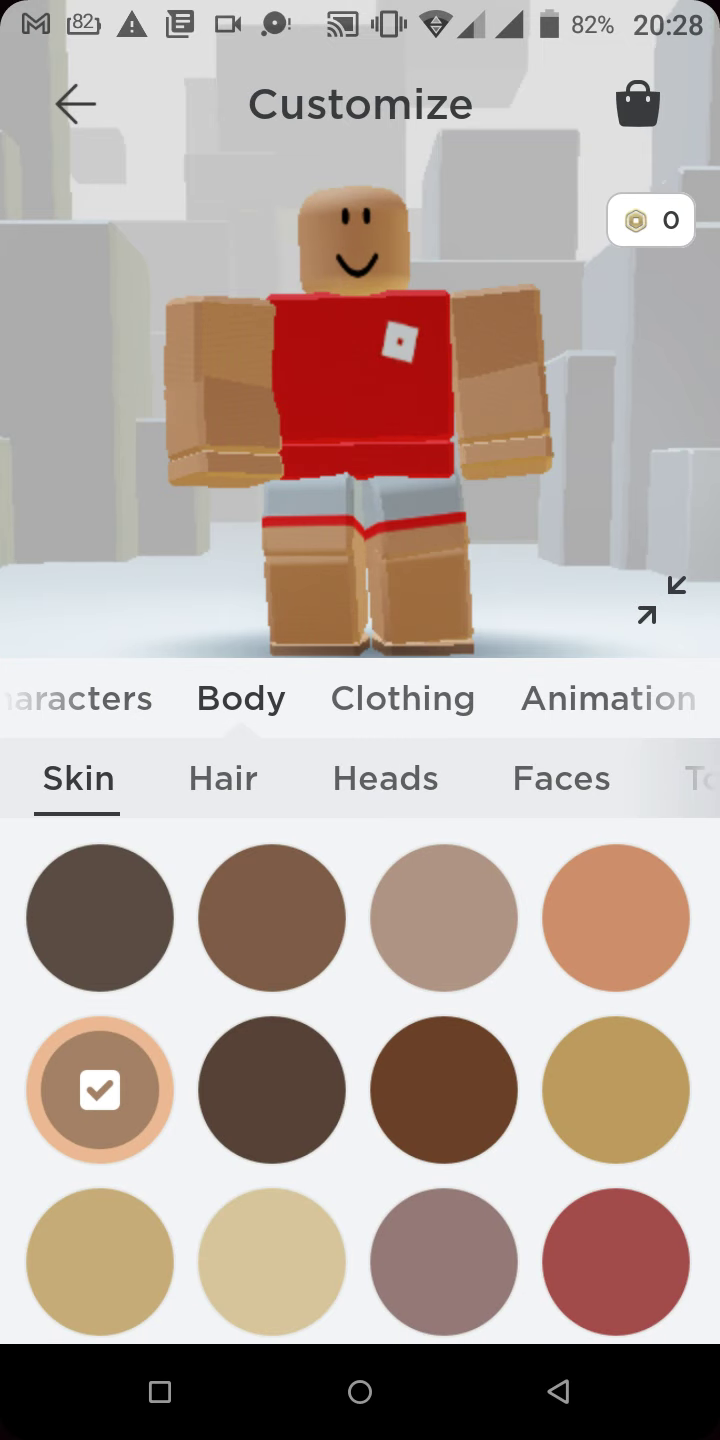
click(80, 698)
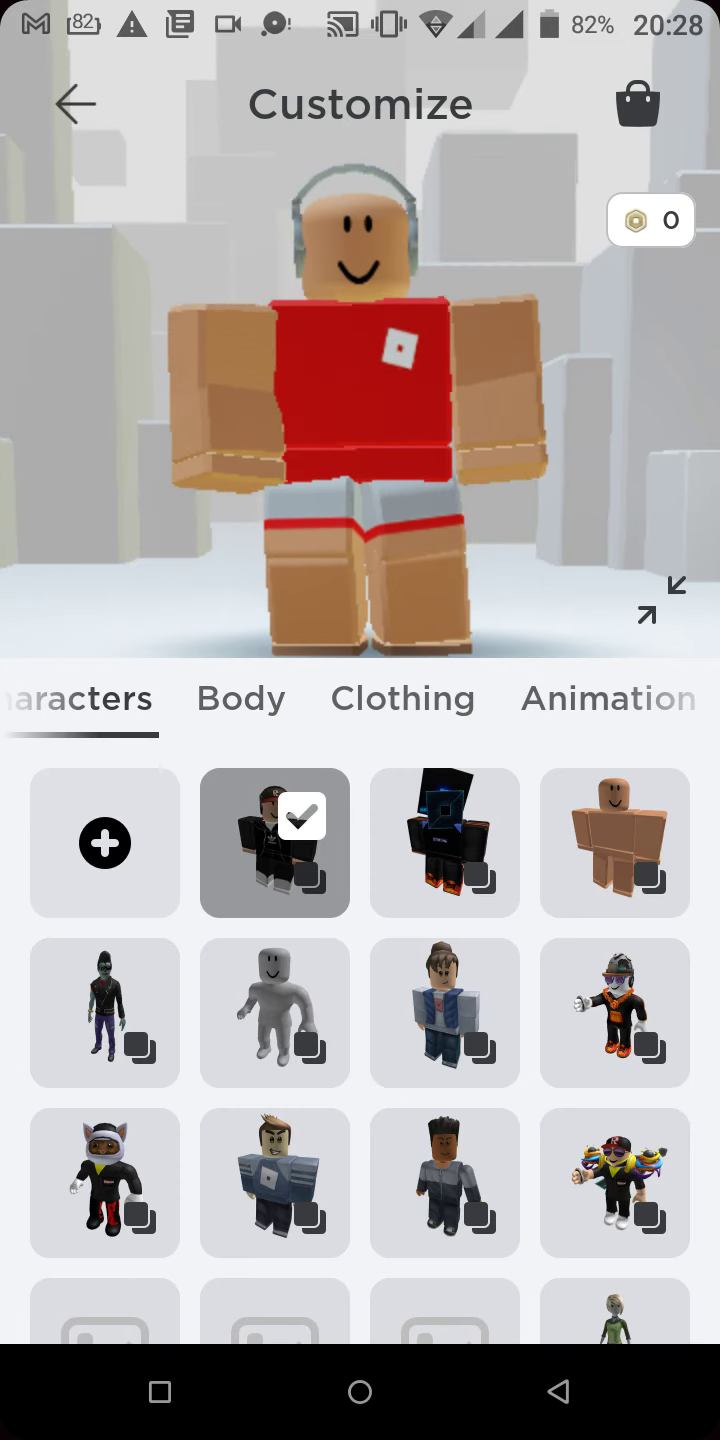
click(615, 842)
click(275, 842)
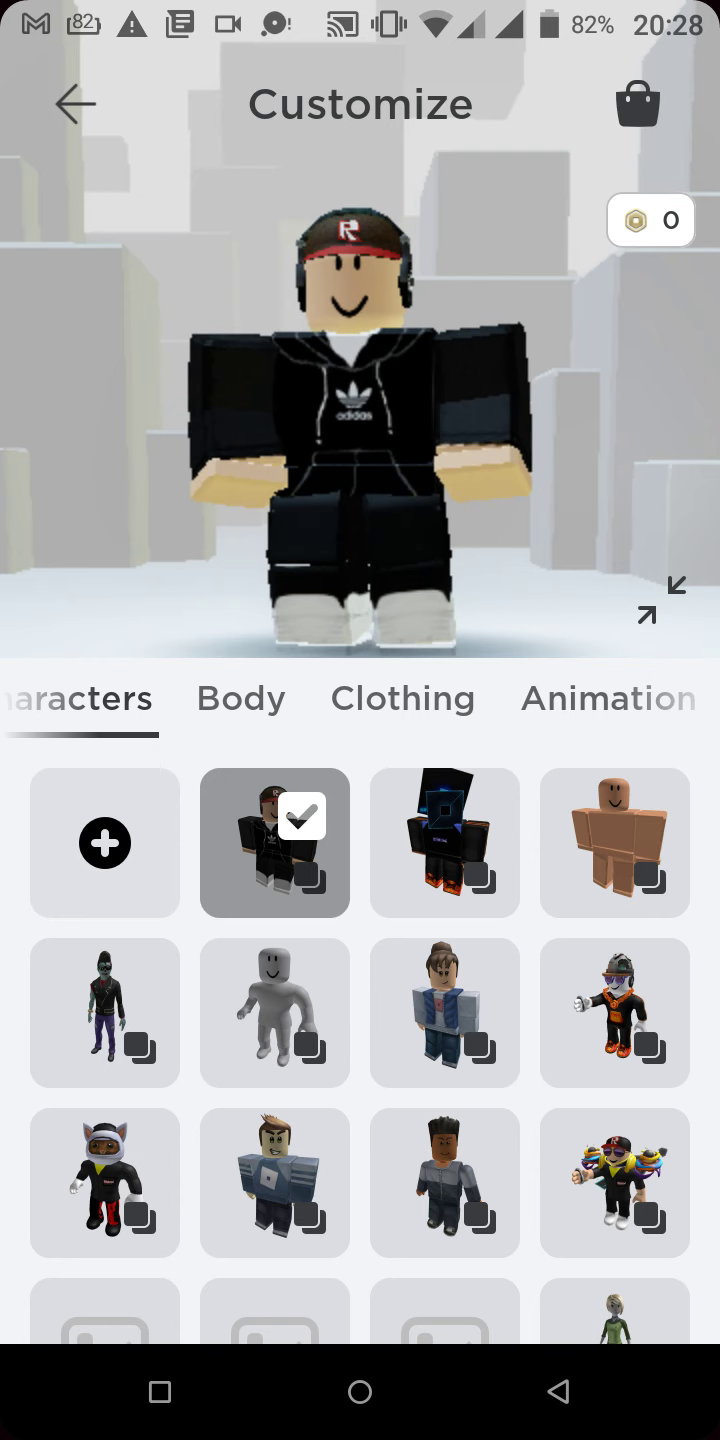
- Go to Clothing > T-Shirts, then remove the adidas T-shirt and put it back on
click(241, 698)
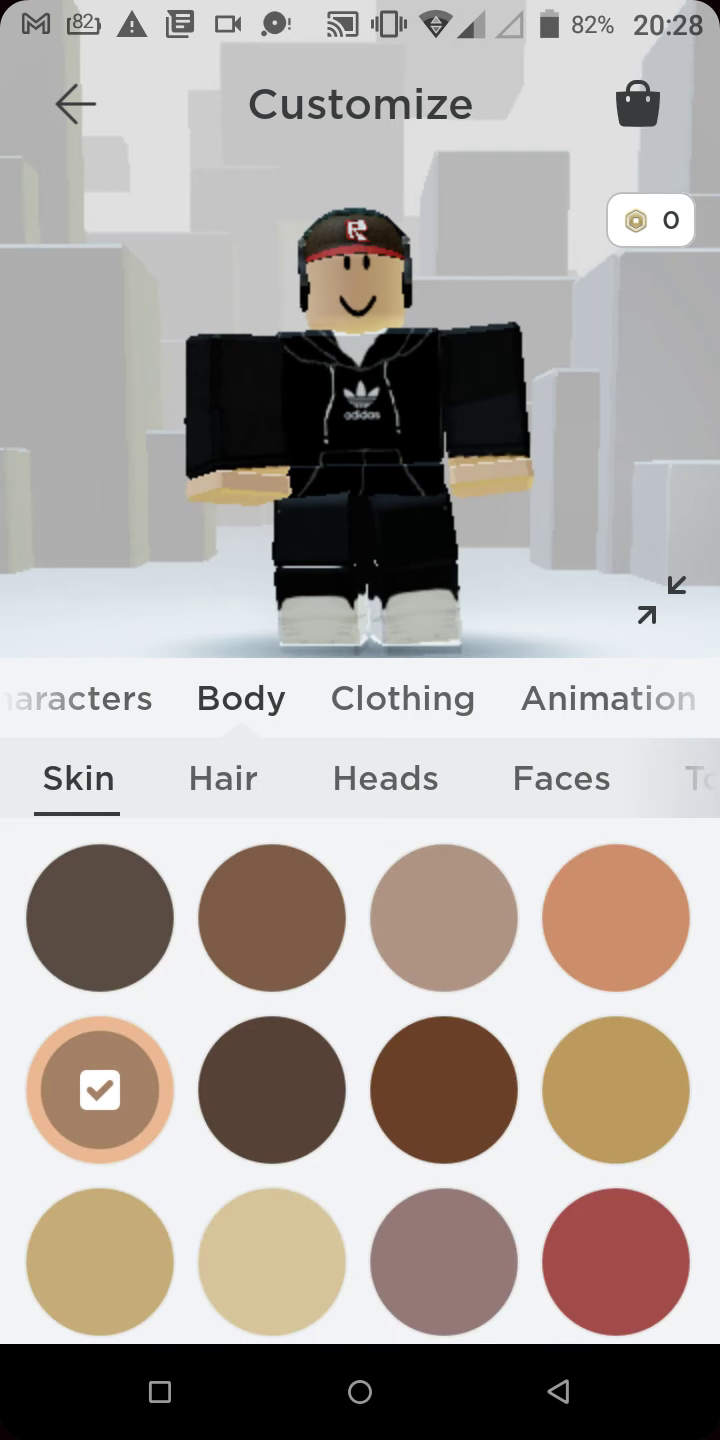
click(402, 698)
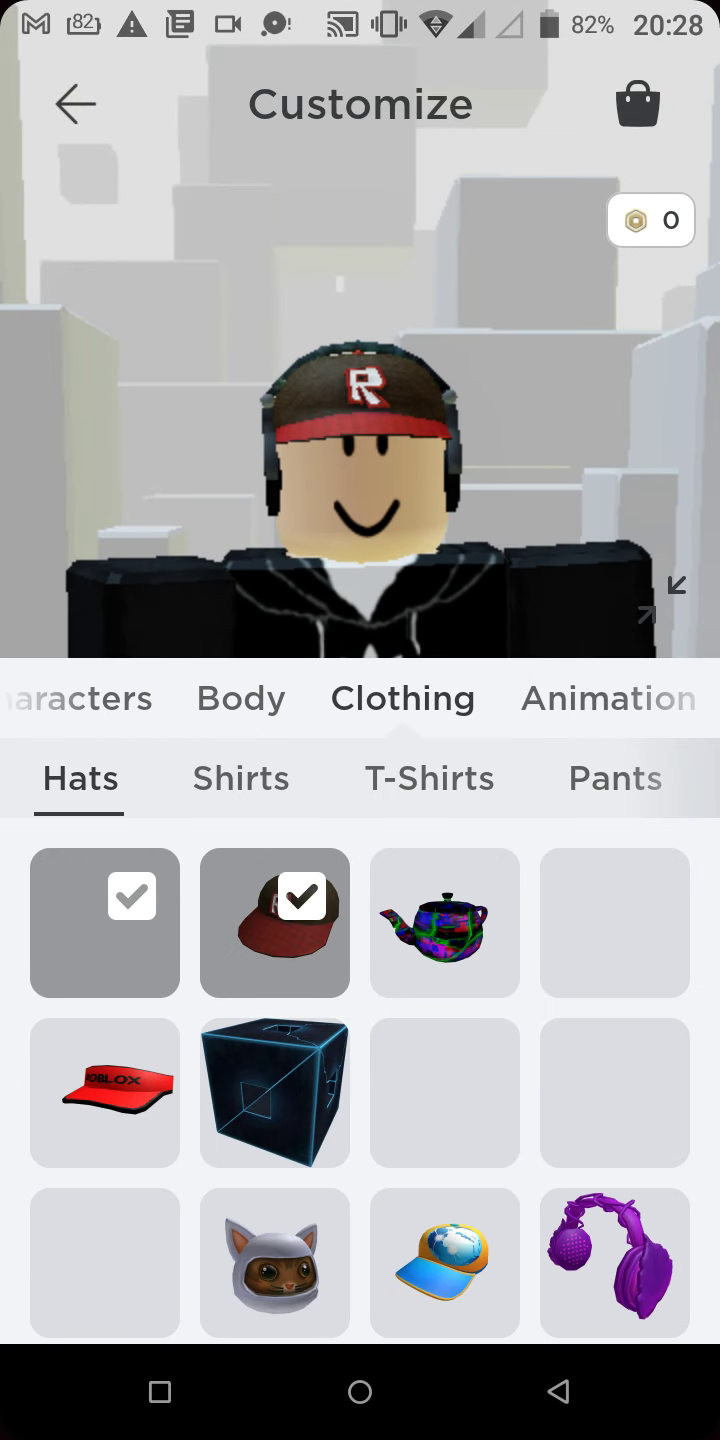
click(429, 778)
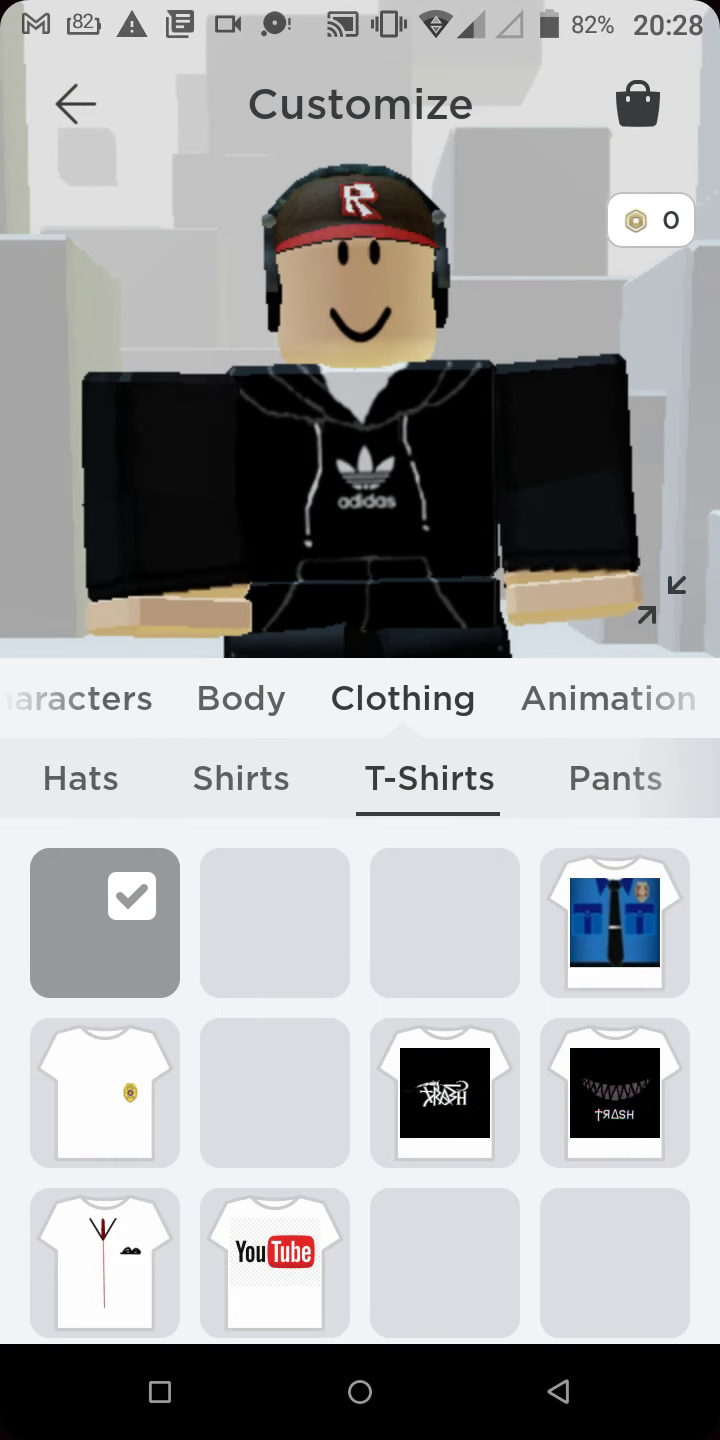
click(105, 922)
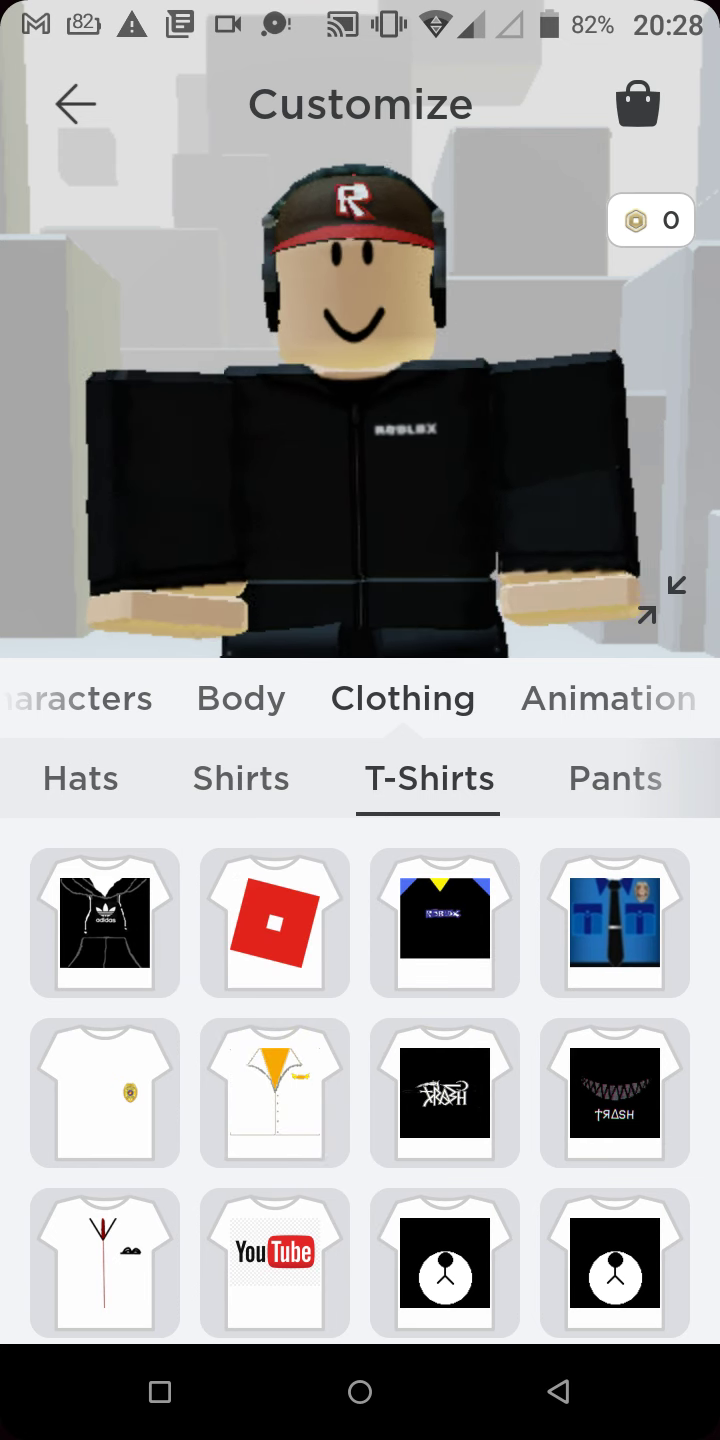
click(105, 922)
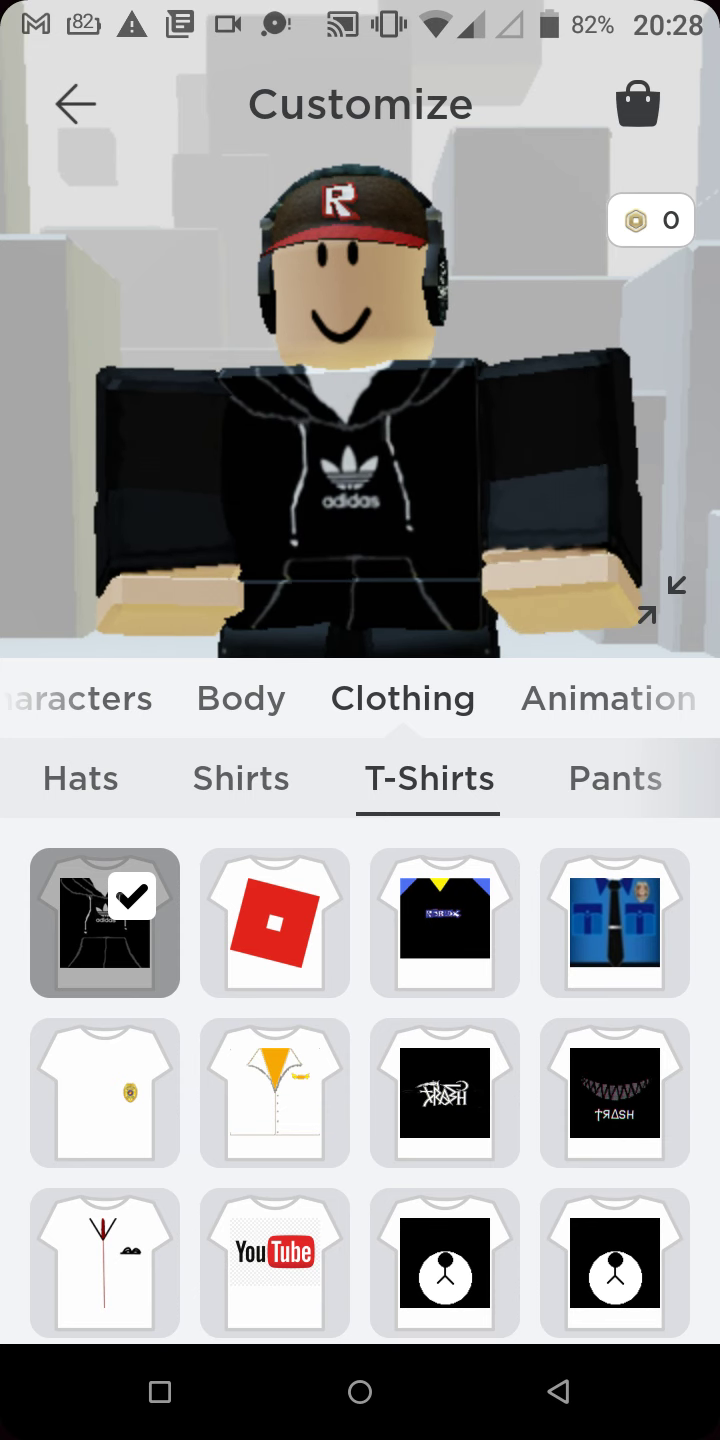
- Switch to the plain default character and browse its head, hair and torso options
click(78, 698)
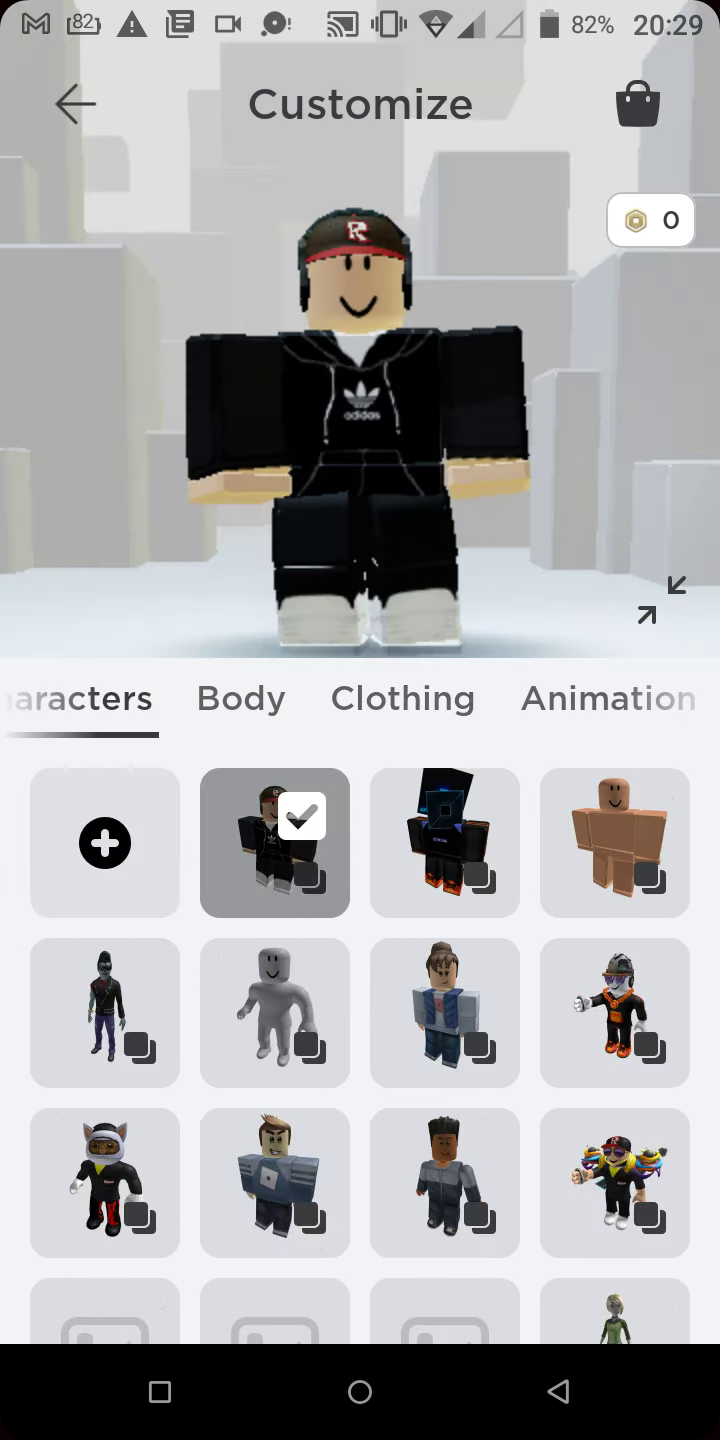
click(614, 842)
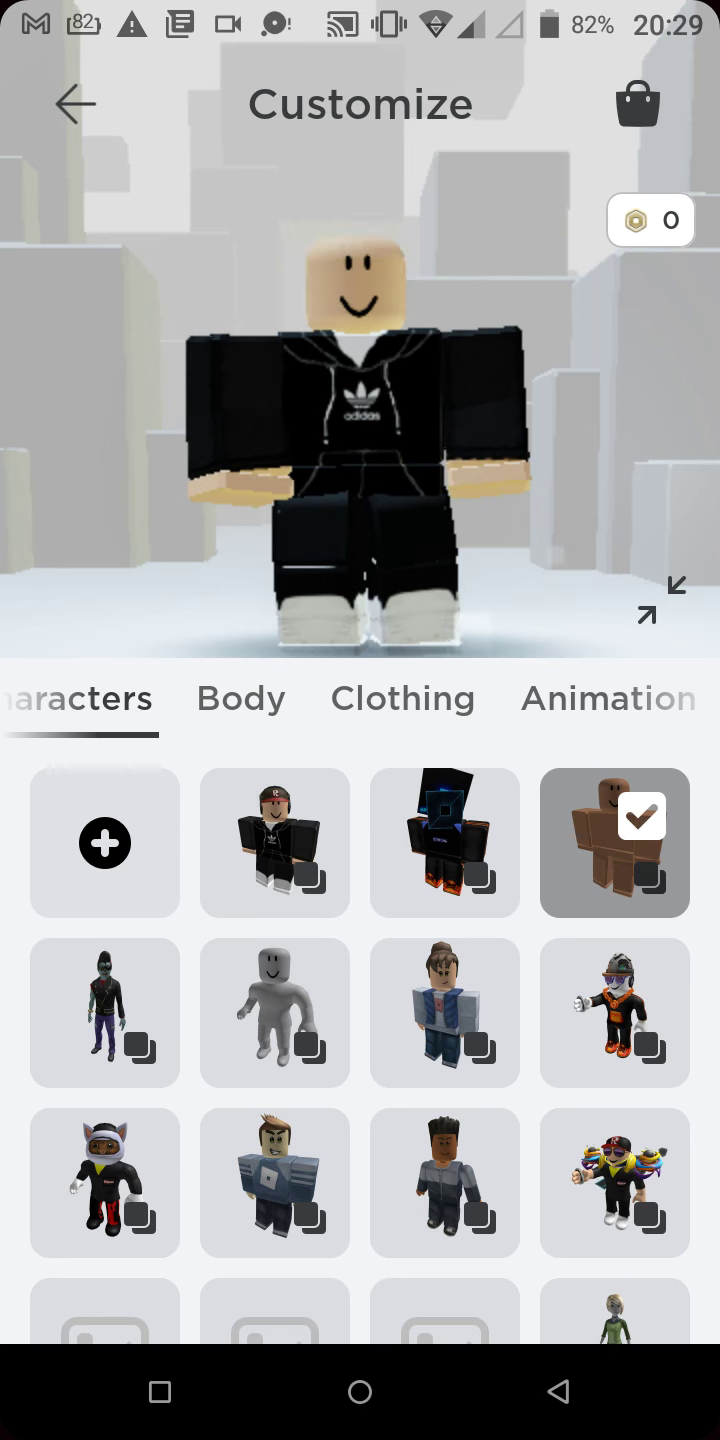
click(241, 698)
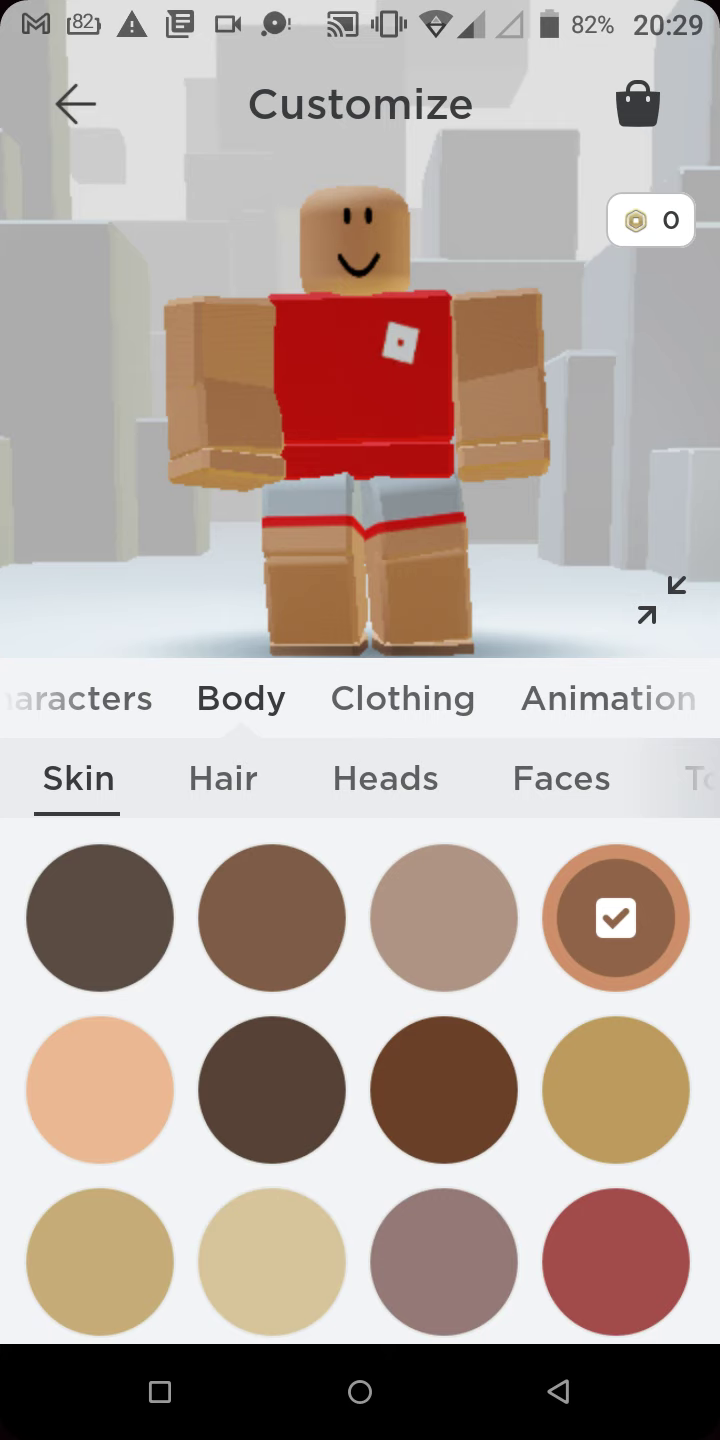
click(385, 778)
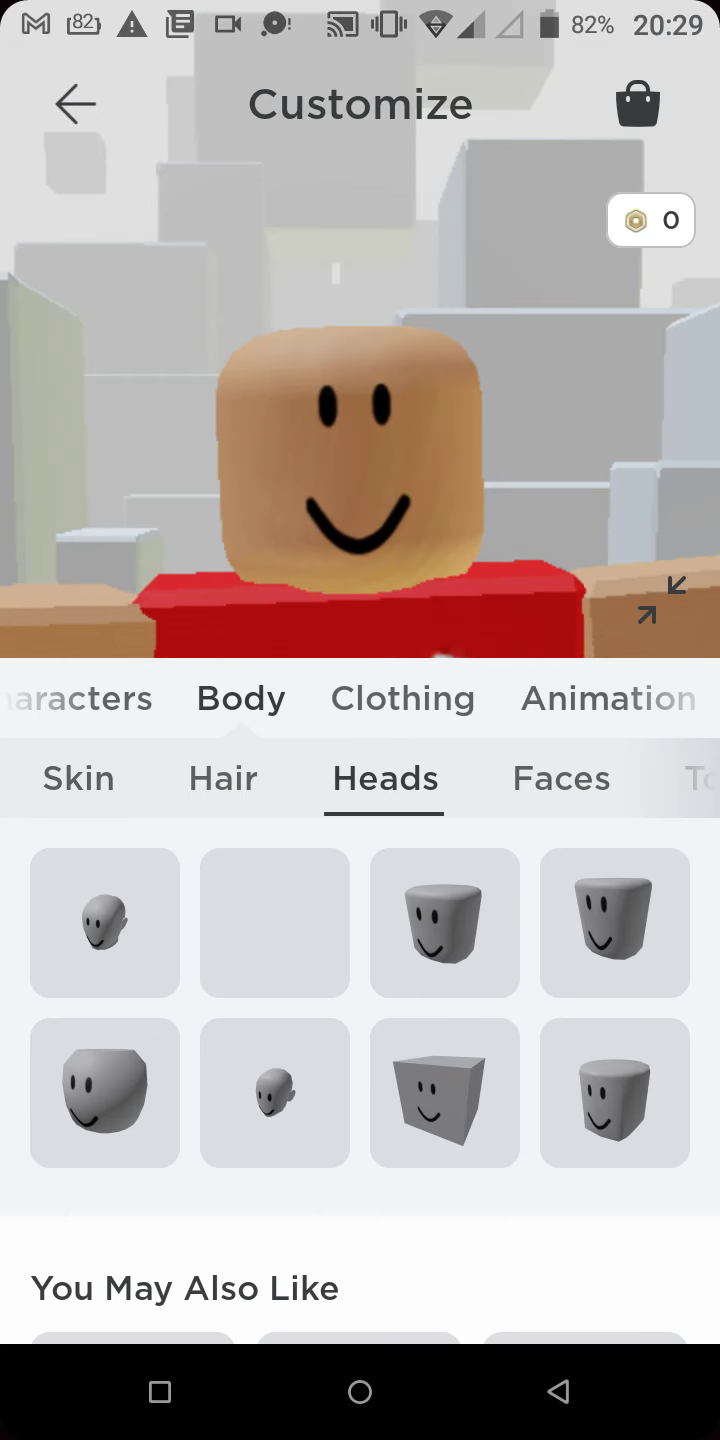
click(223, 778)
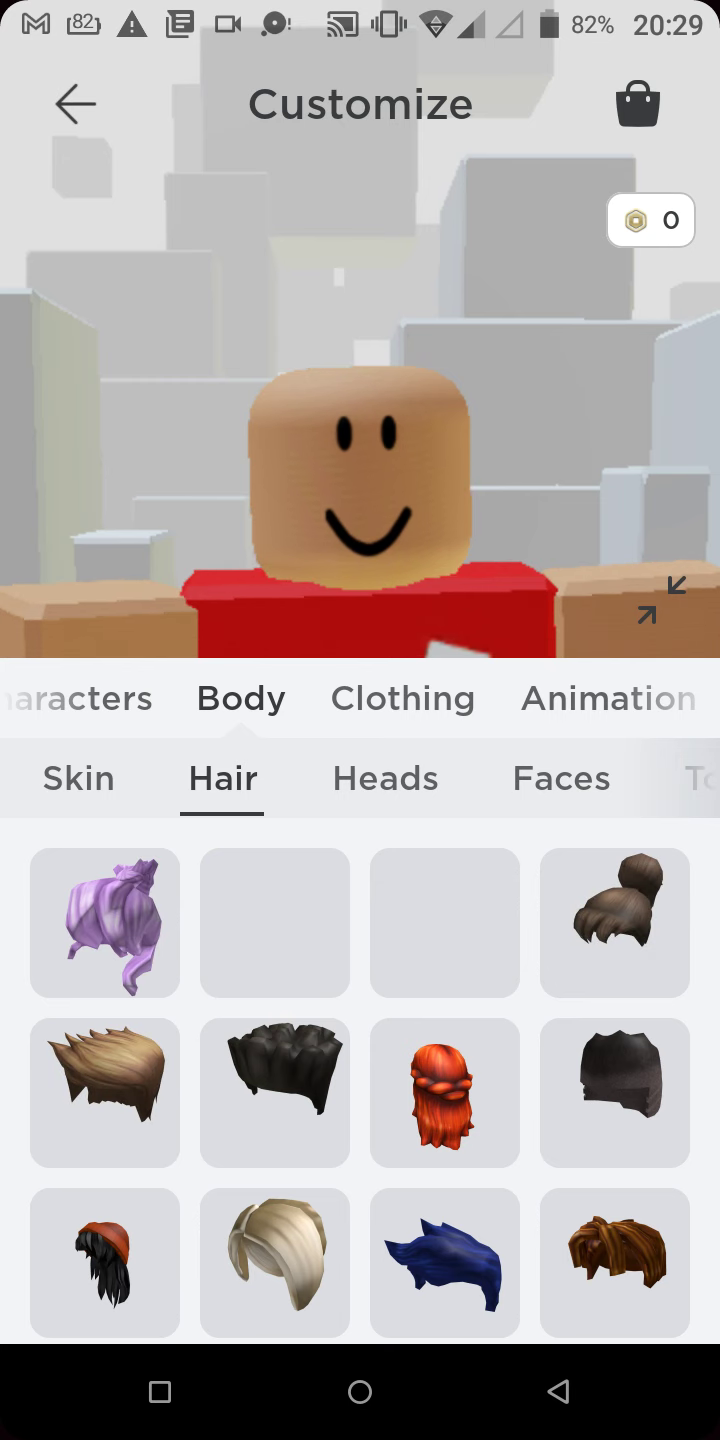
drag(560, 778, 230, 778)
click(402, 778)
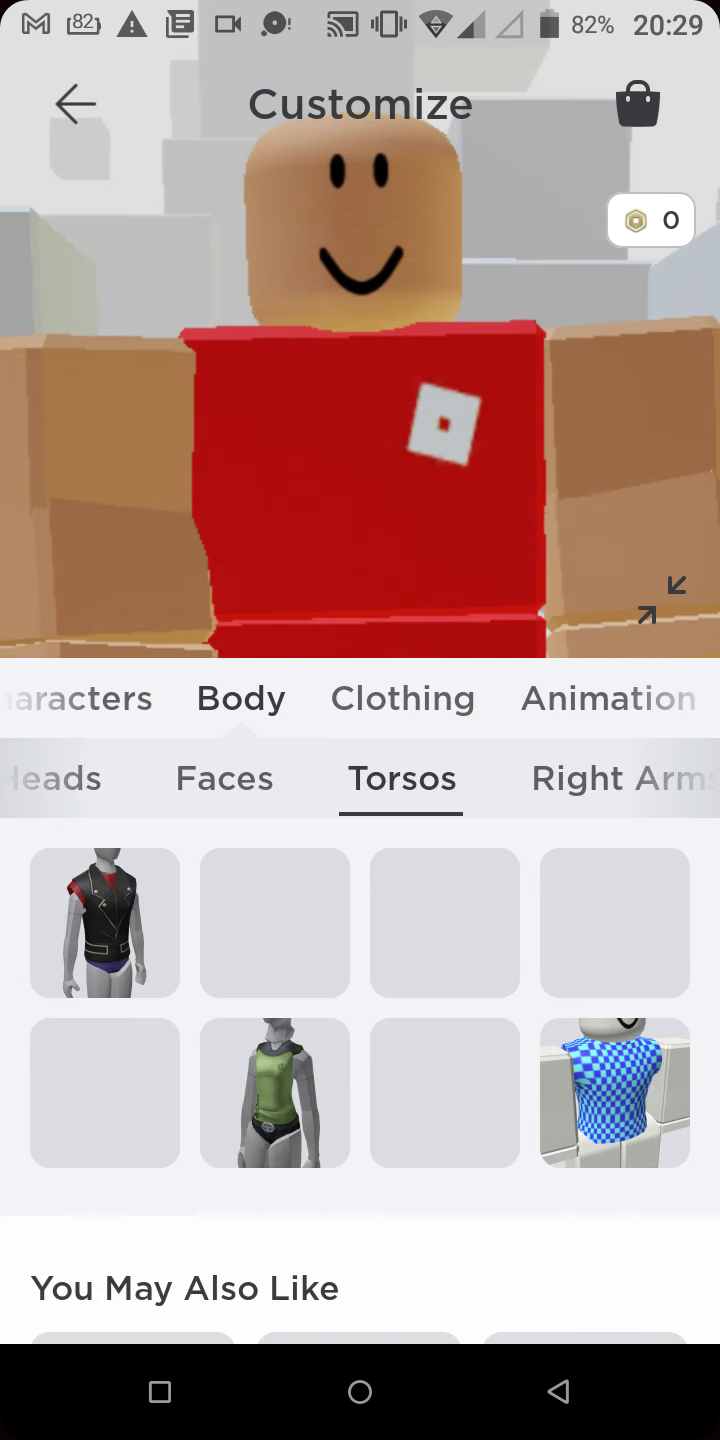
- Equip the glitchy teapot hat in Clothing > Hats, ending with the book hat removed
click(402, 698)
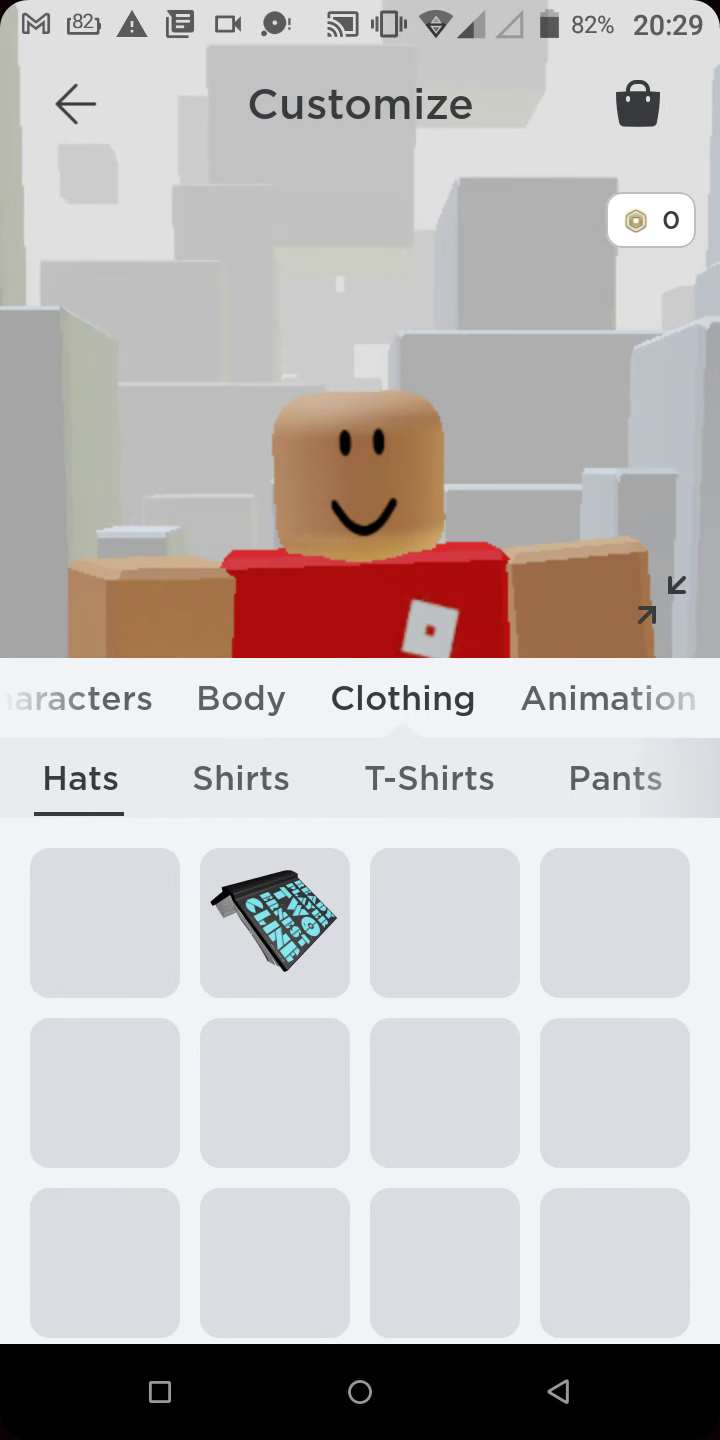
click(105, 922)
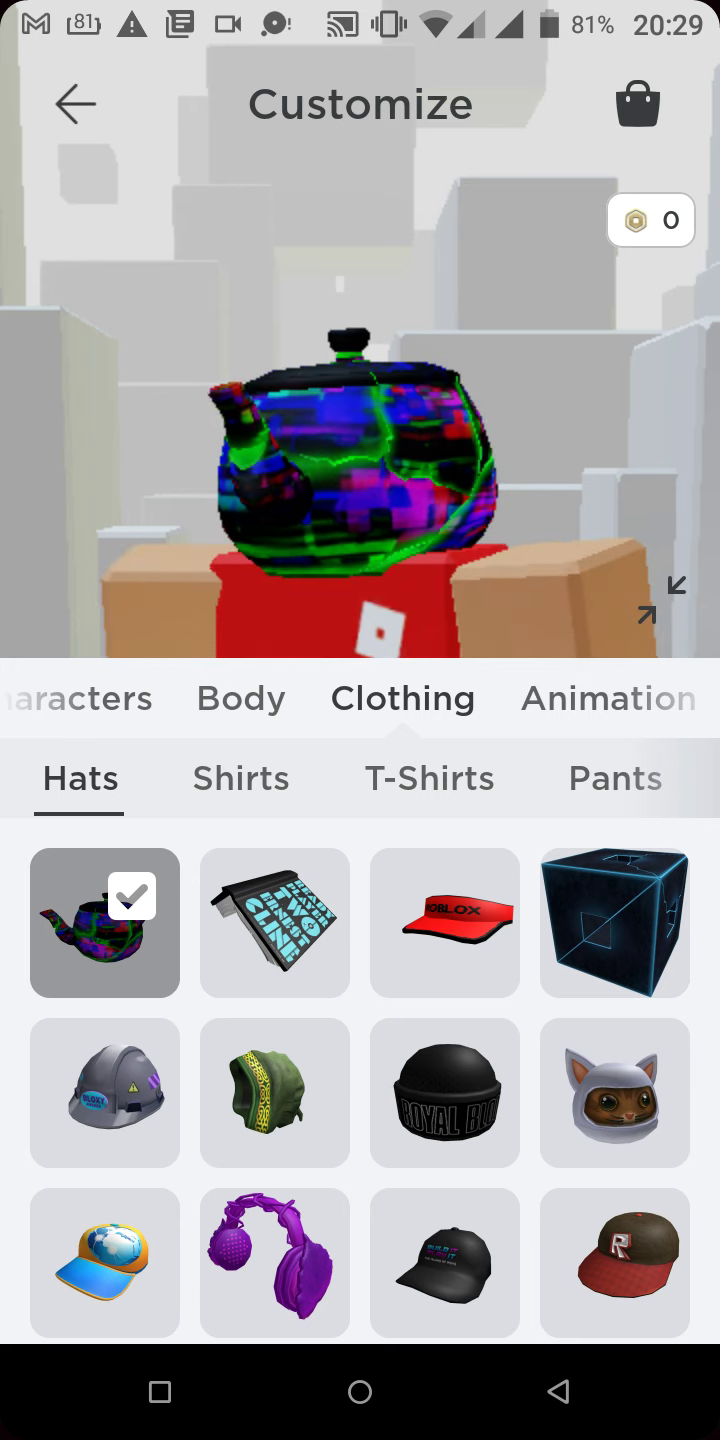
click(275, 922)
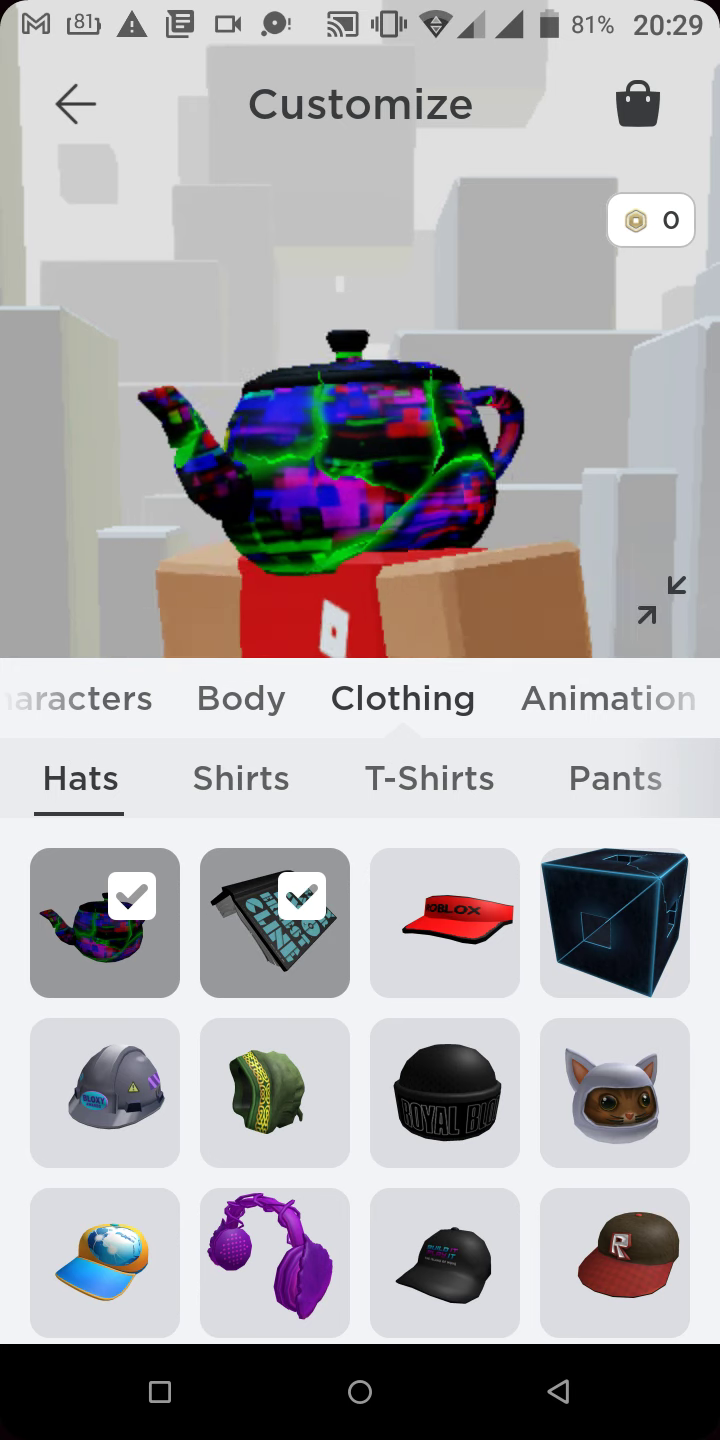
click(105, 922)
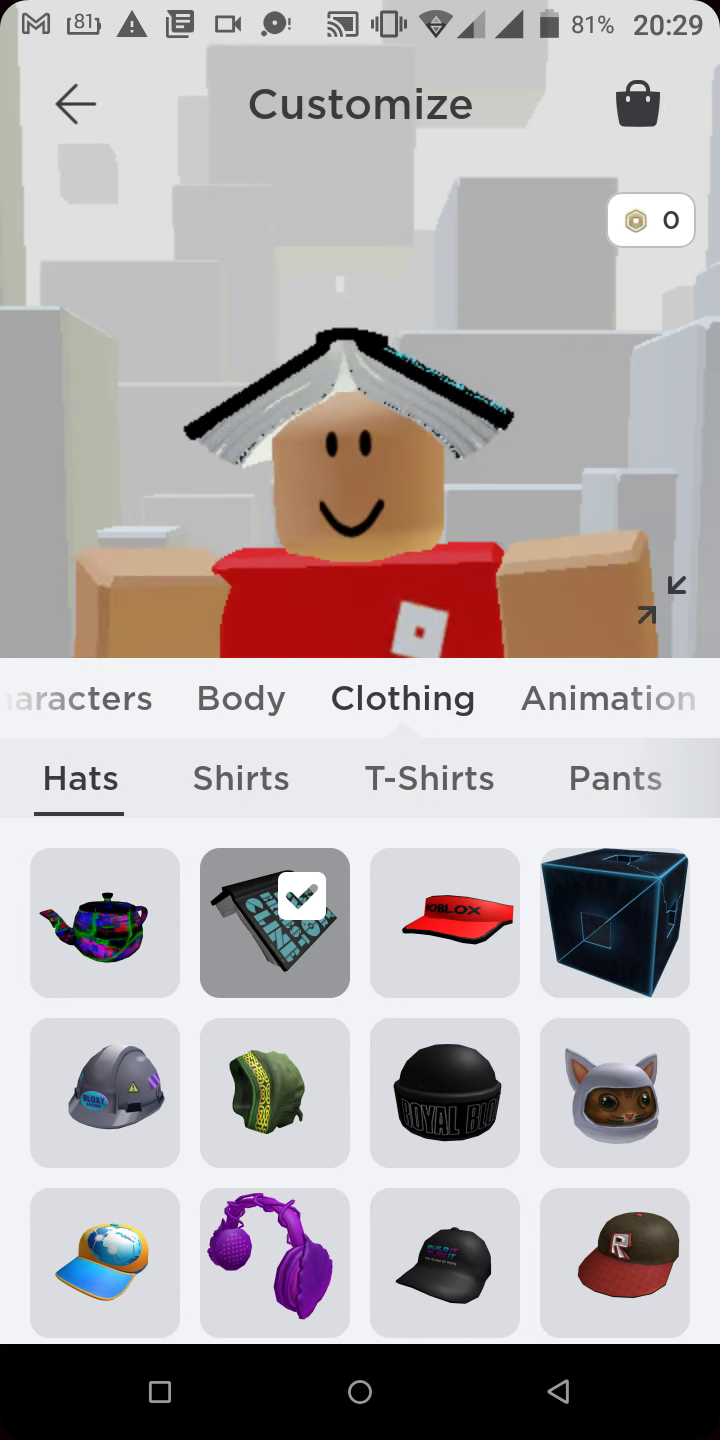
click(105, 922)
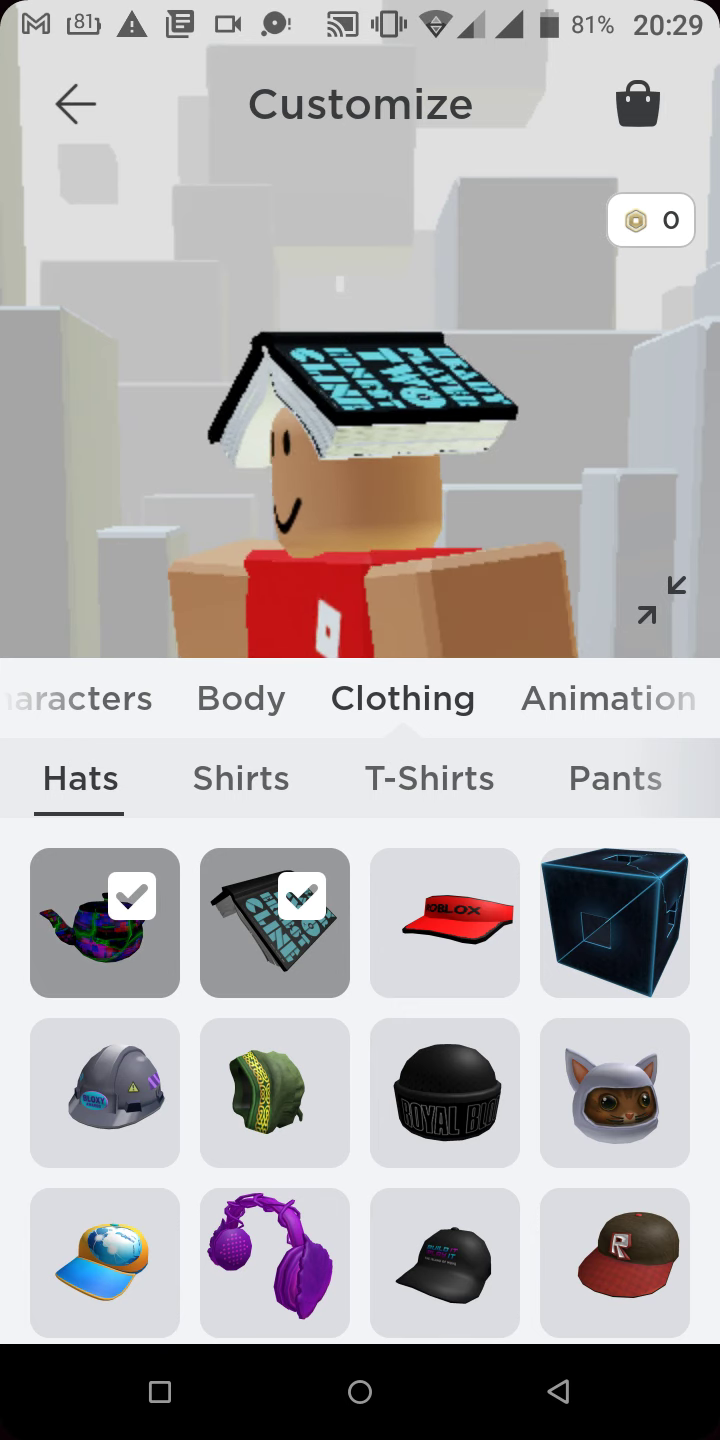
click(275, 922)
click(429, 778)
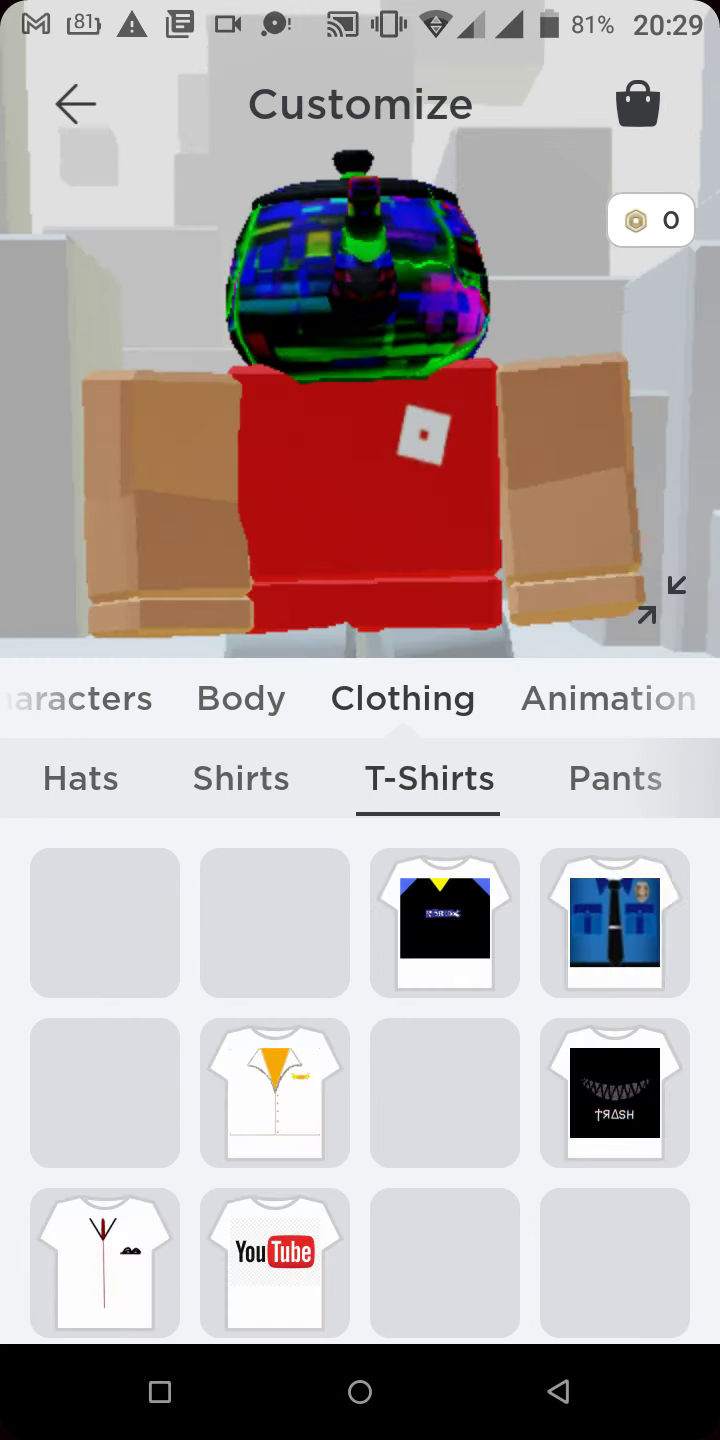
- Put on the first glitchy purple-and-green shirt and matching pants, then go back to the Avatar page
click(240, 778)
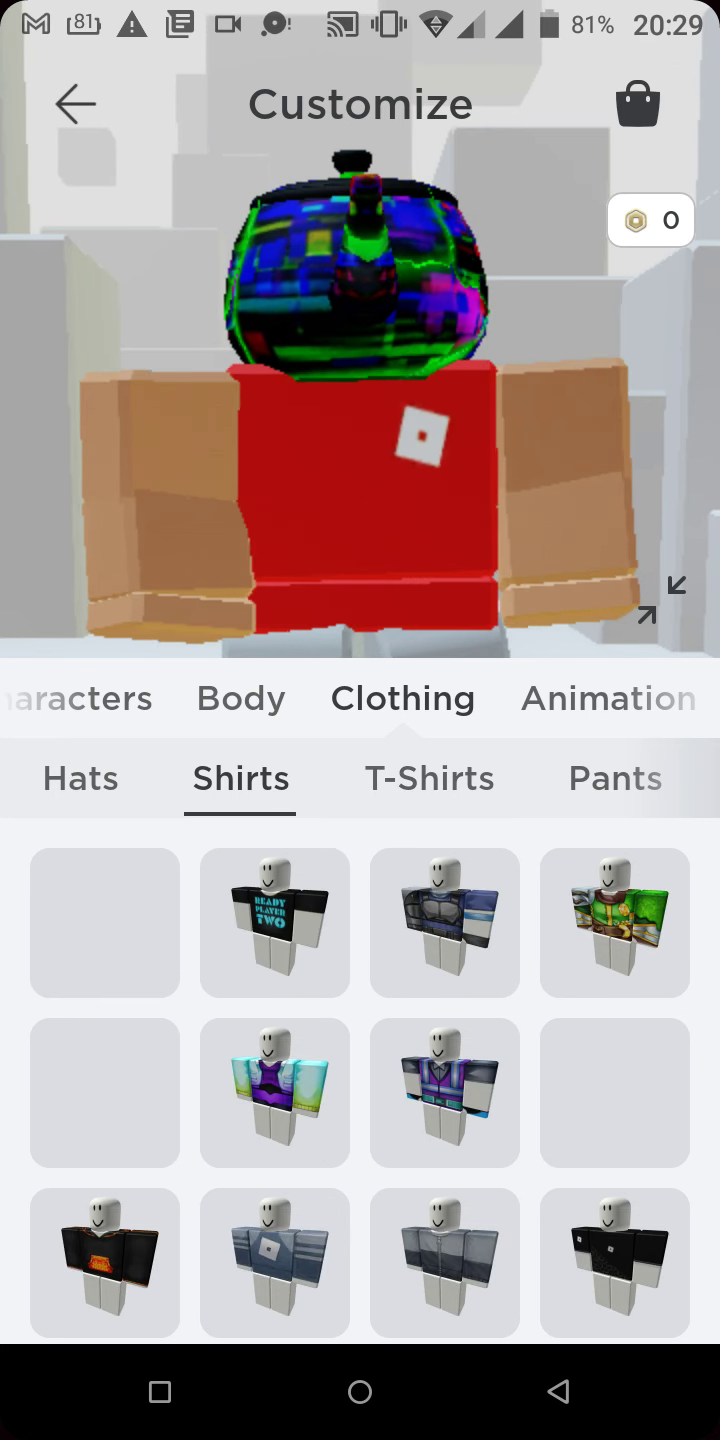
click(105, 922)
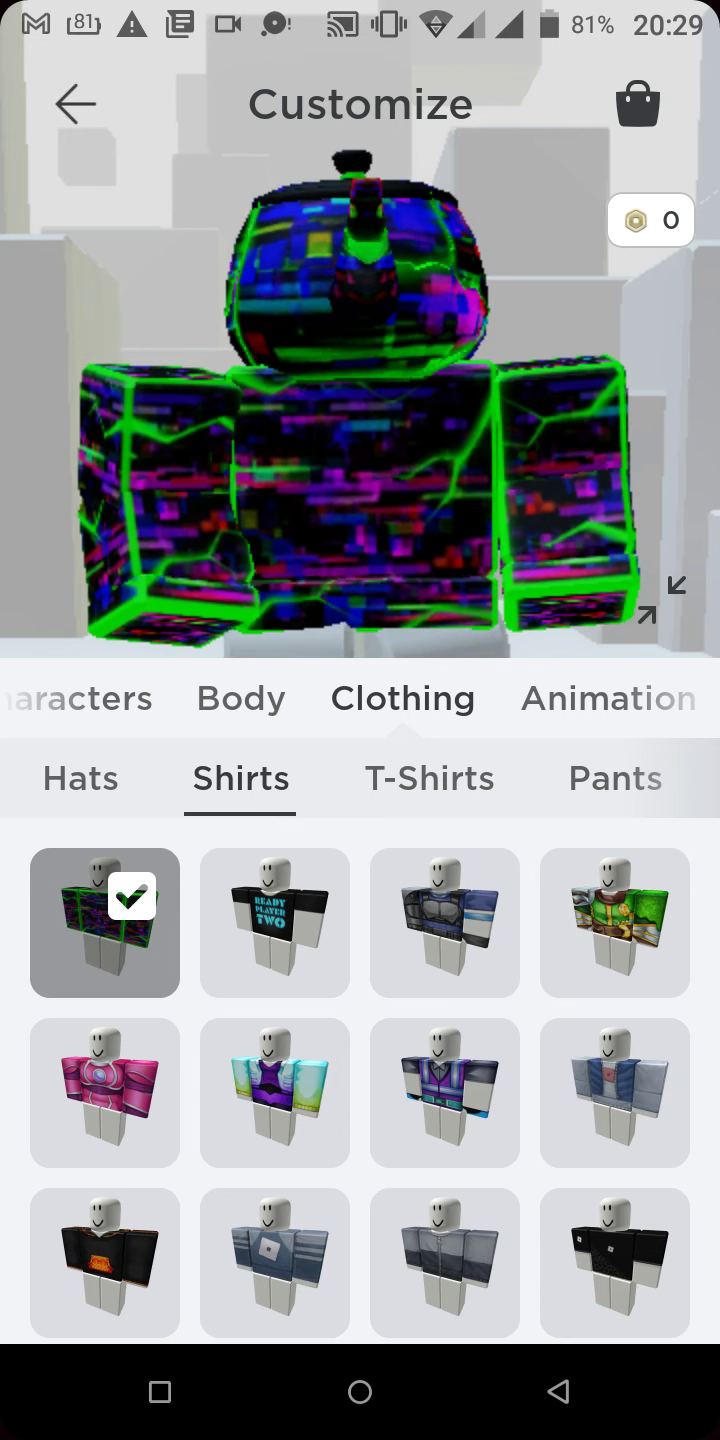
click(615, 778)
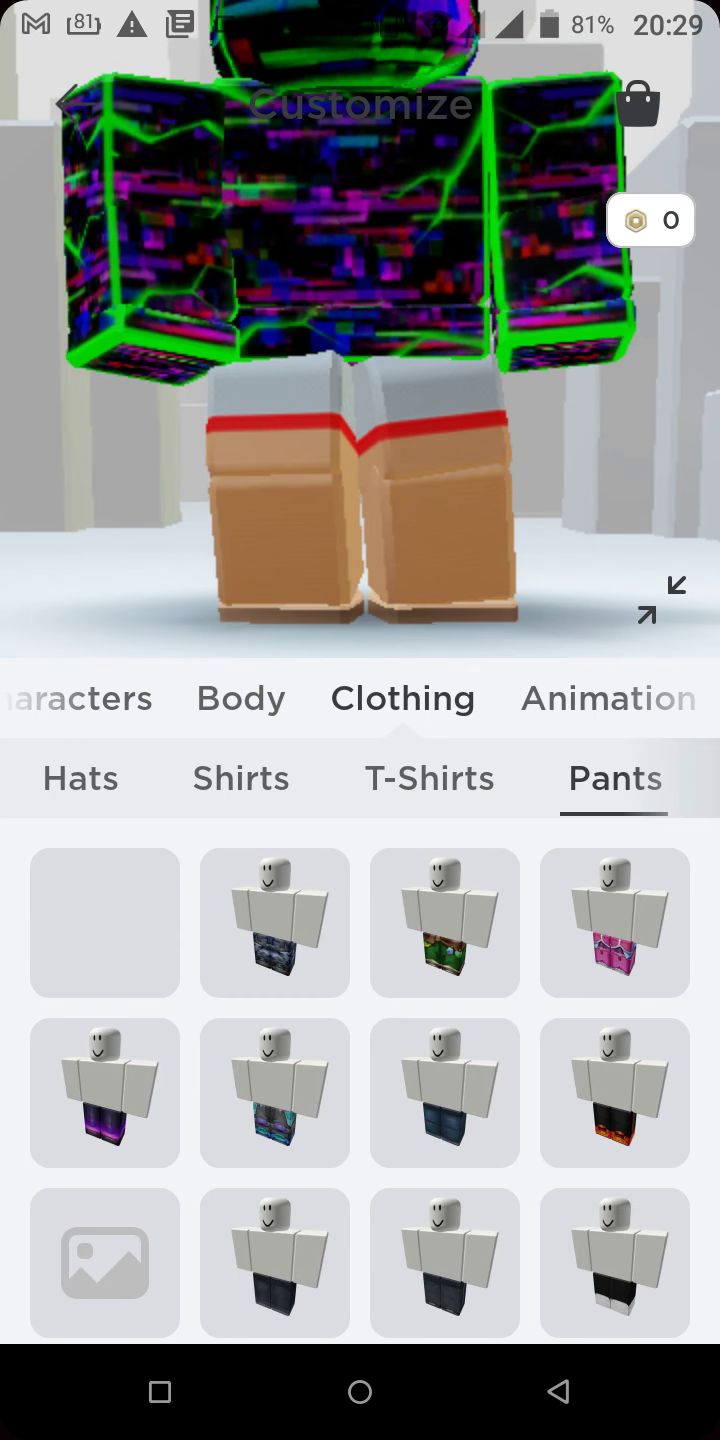
click(105, 915)
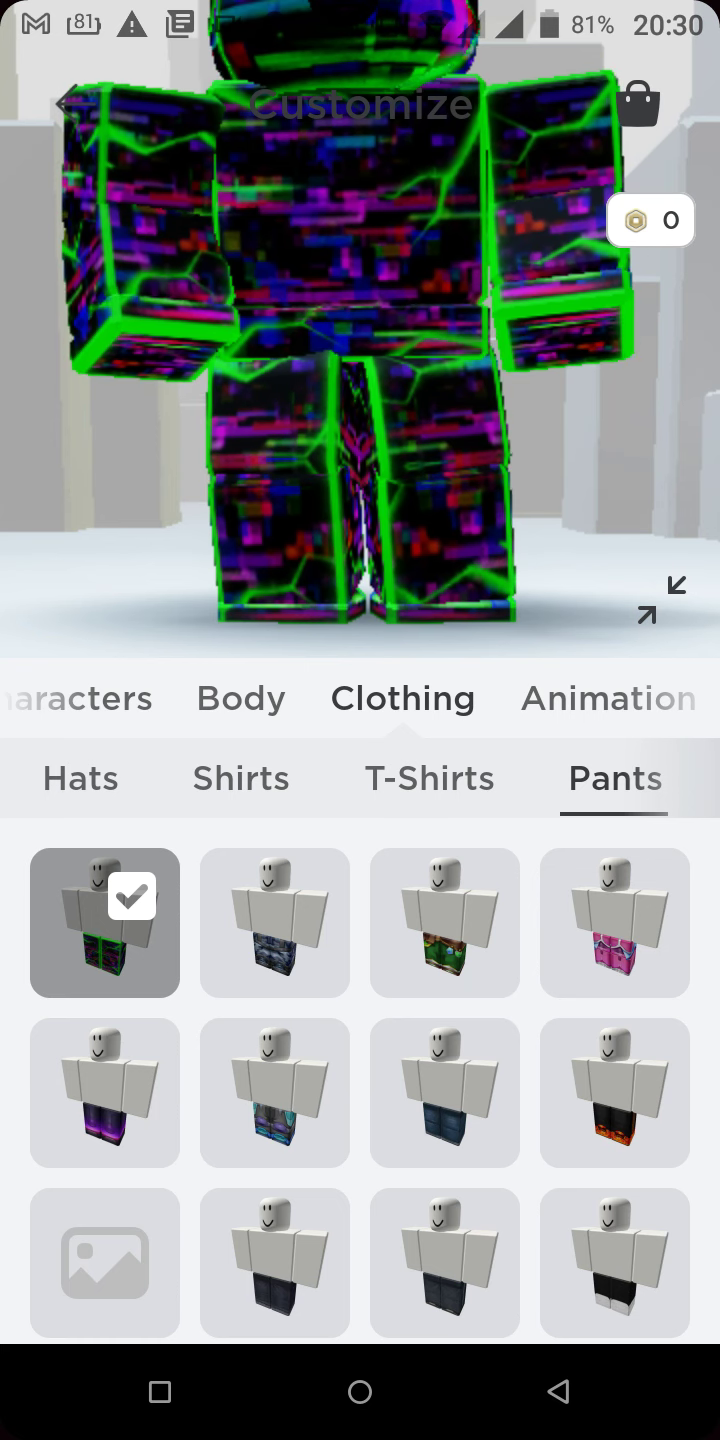
click(559, 1391)
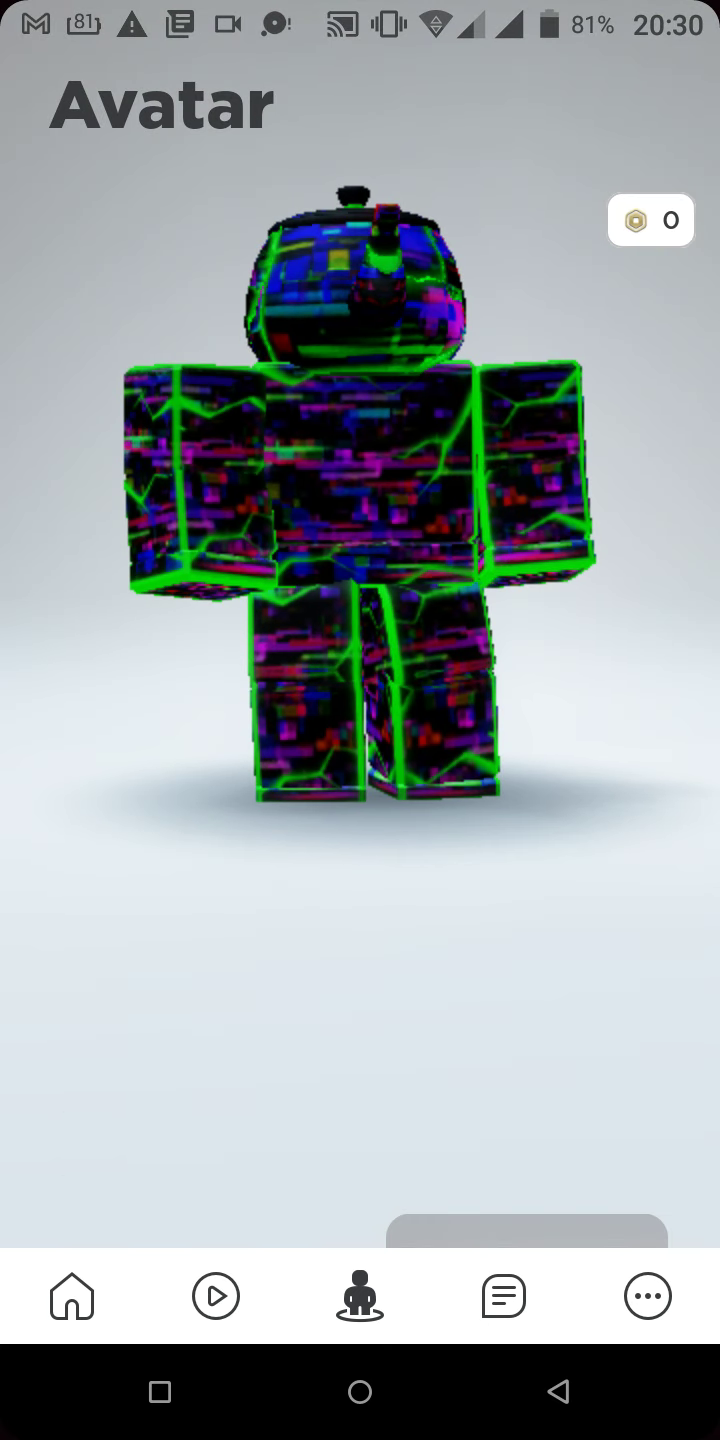
- Reopen customization and equip the plain brown character, confirming the change
click(527, 1232)
click(275, 840)
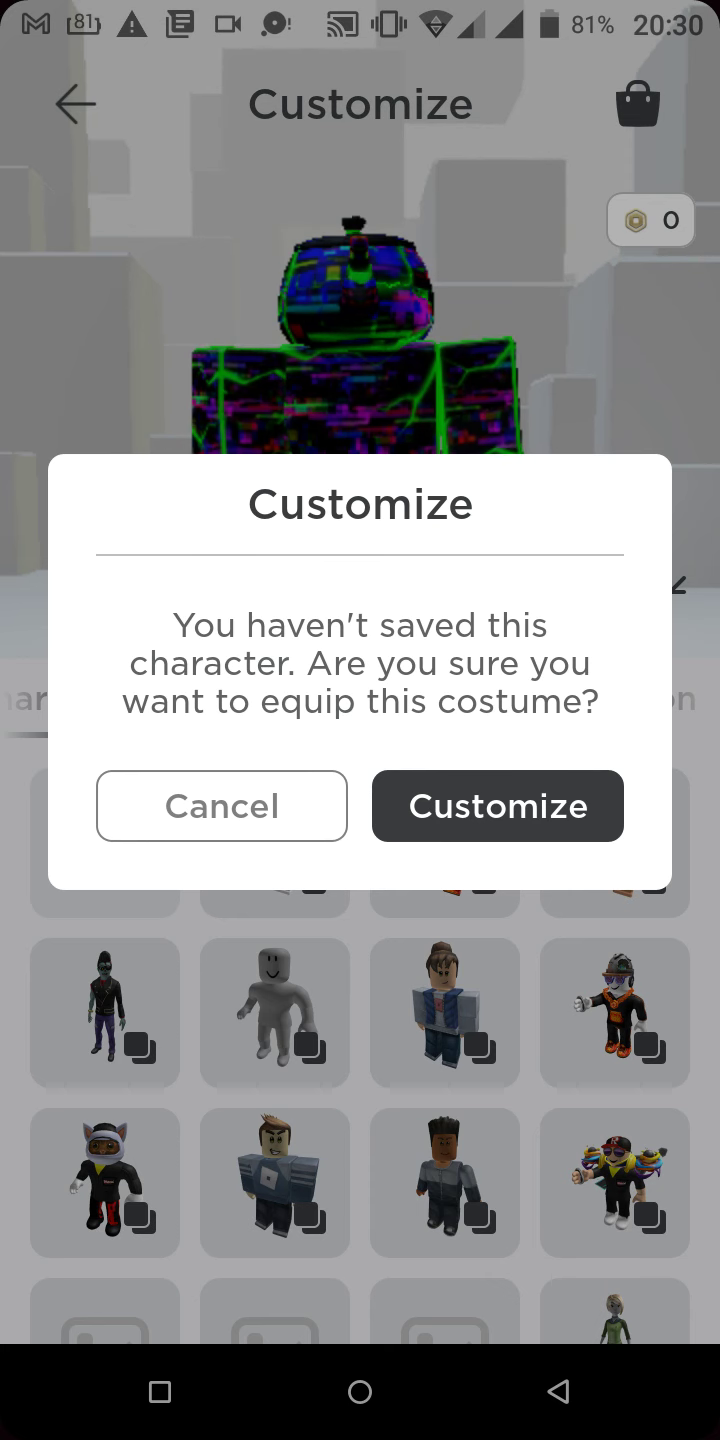
click(497, 806)
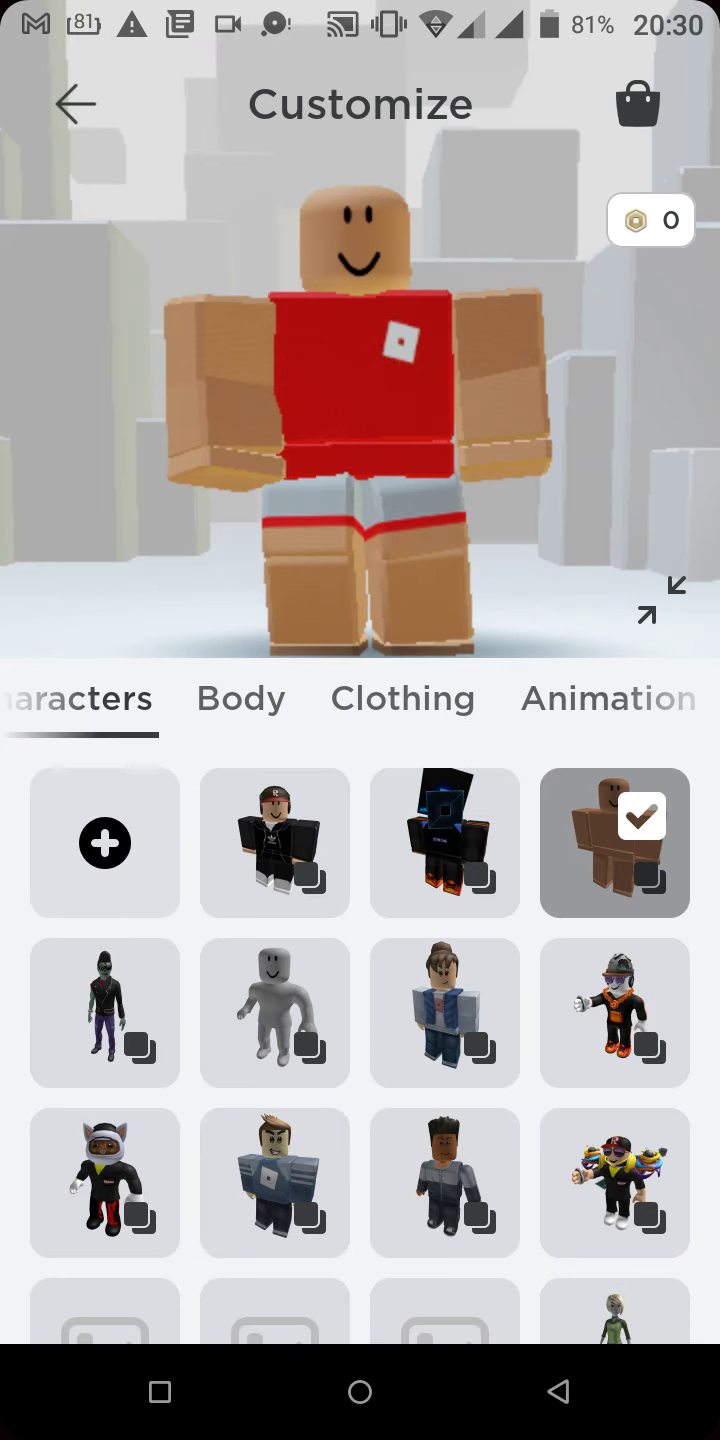
- Equip the book hat from Clothing > Hats
click(241, 698)
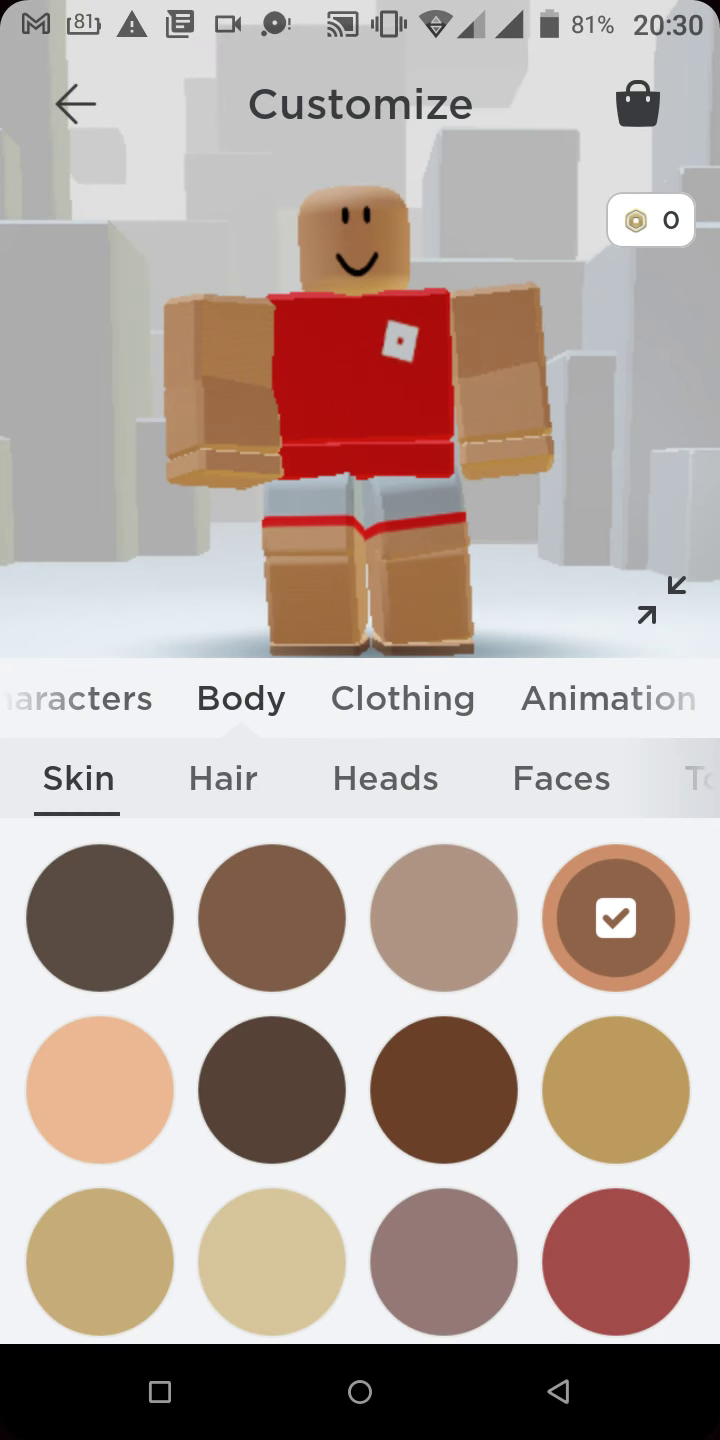
click(402, 698)
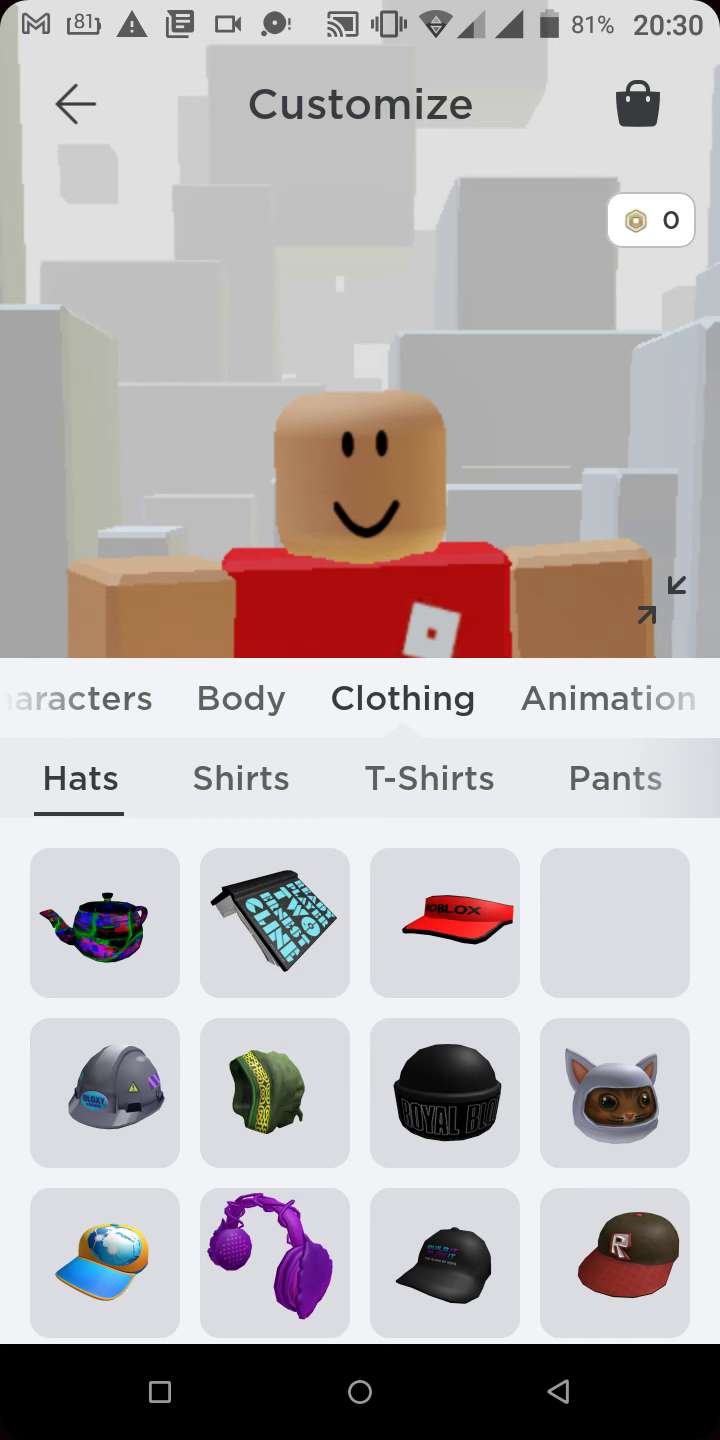
click(608, 698)
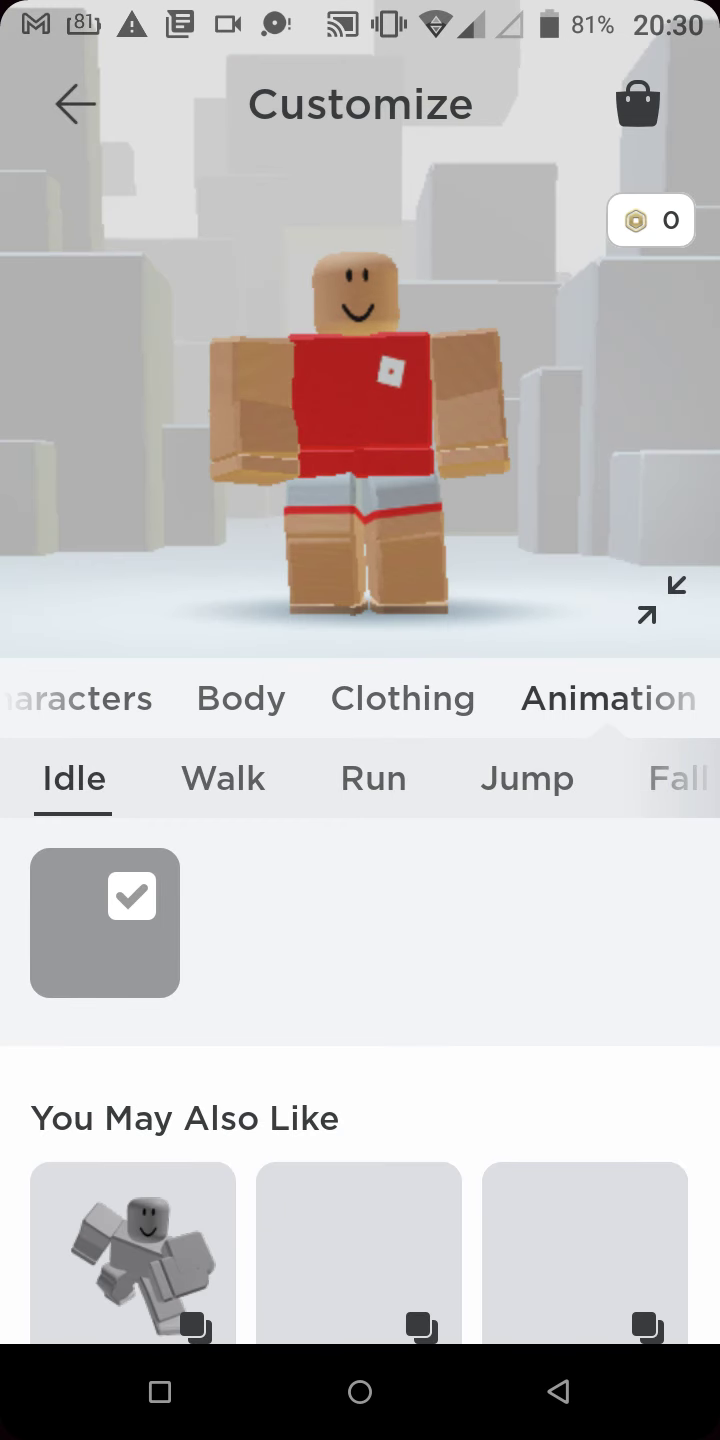
click(402, 698)
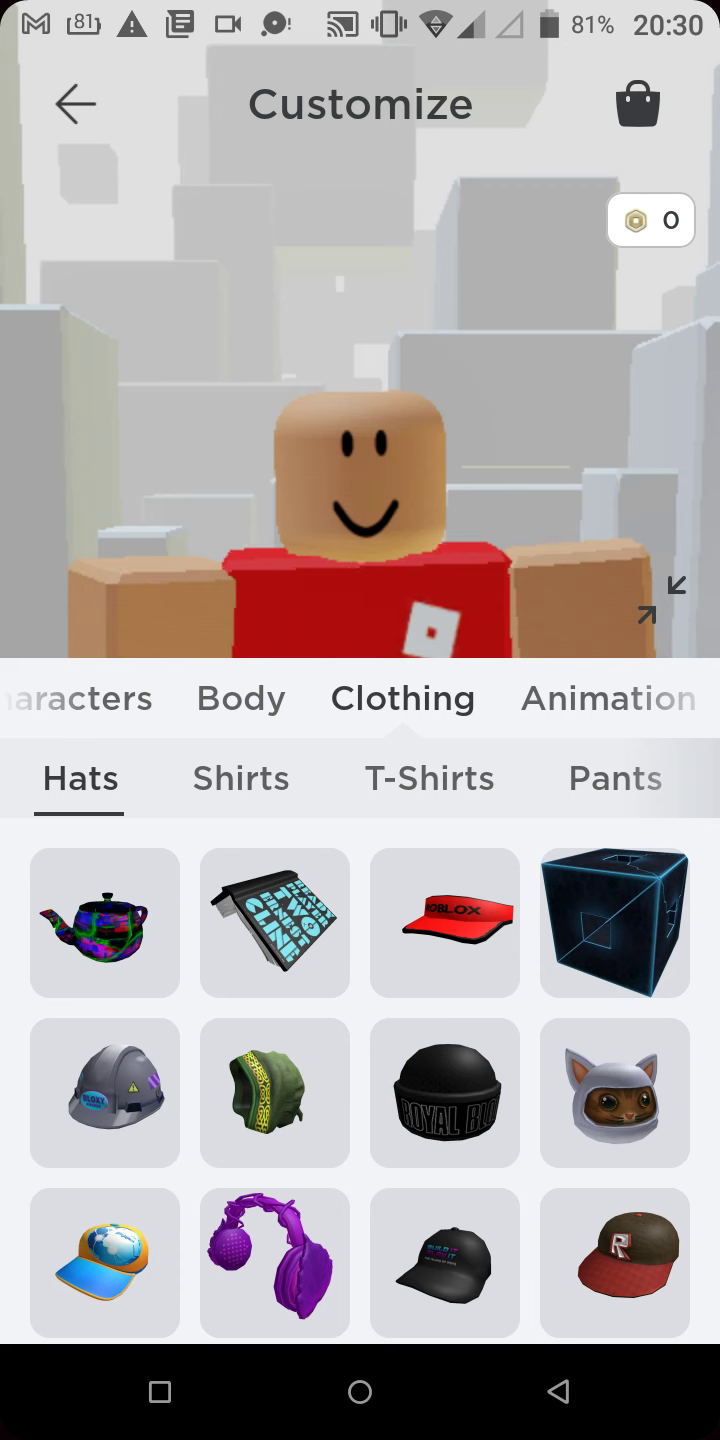
click(275, 922)
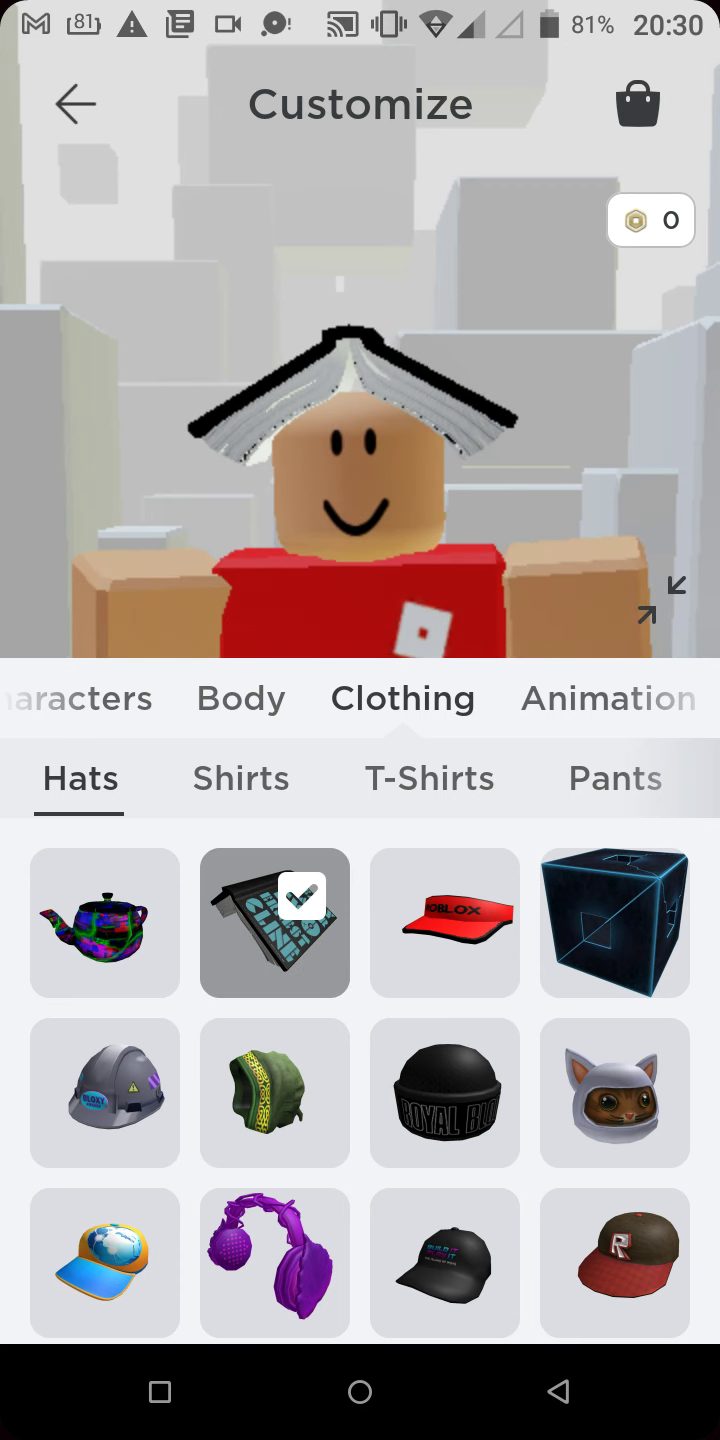
- Equip the blue spiky hair from Body > Hair, then return to the Clothing categories
click(240, 778)
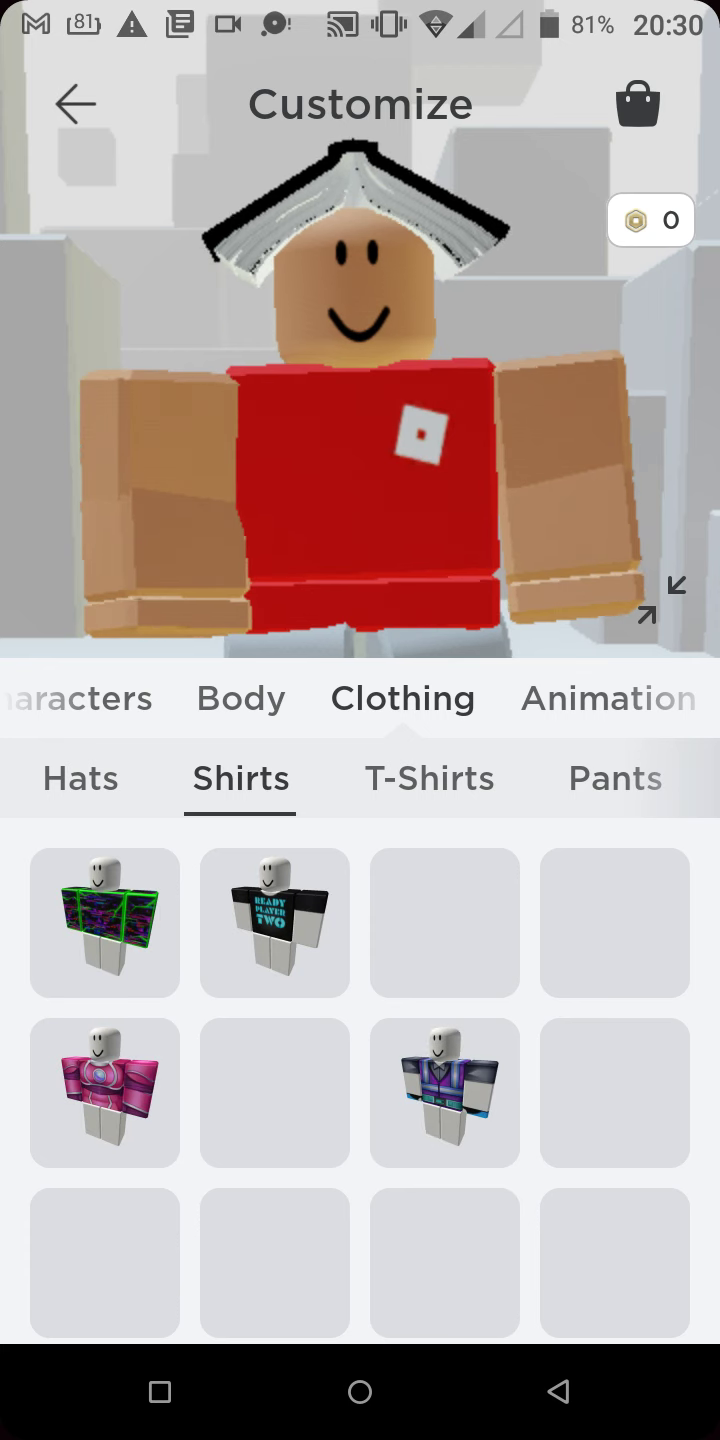
click(241, 698)
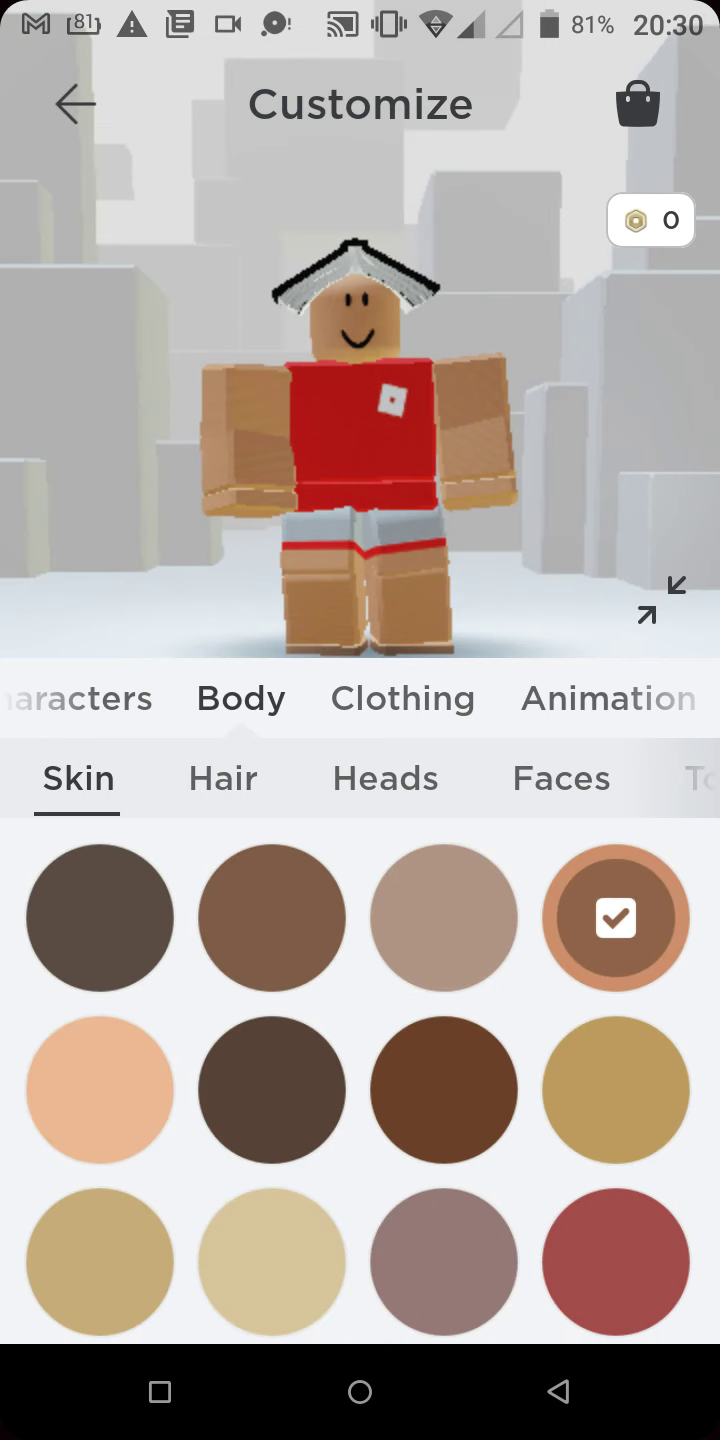
click(223, 778)
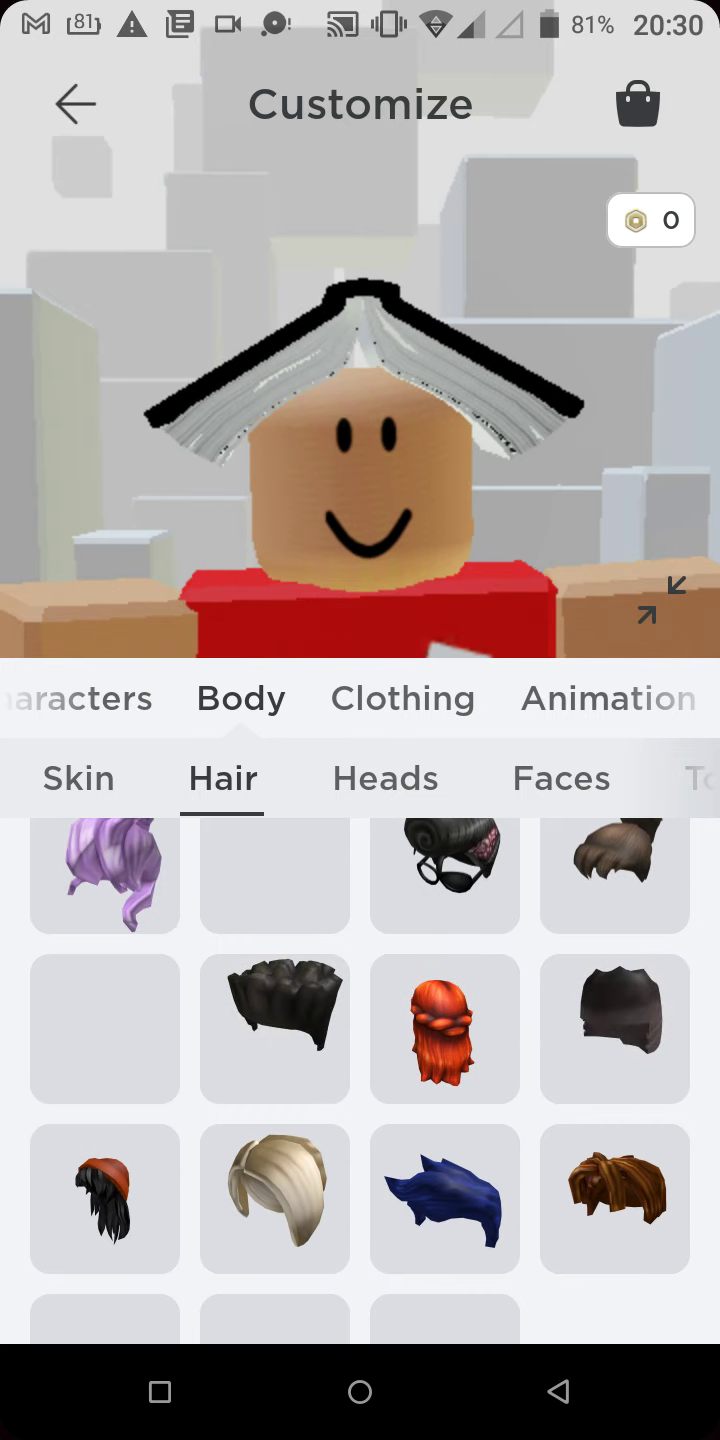
click(445, 1199)
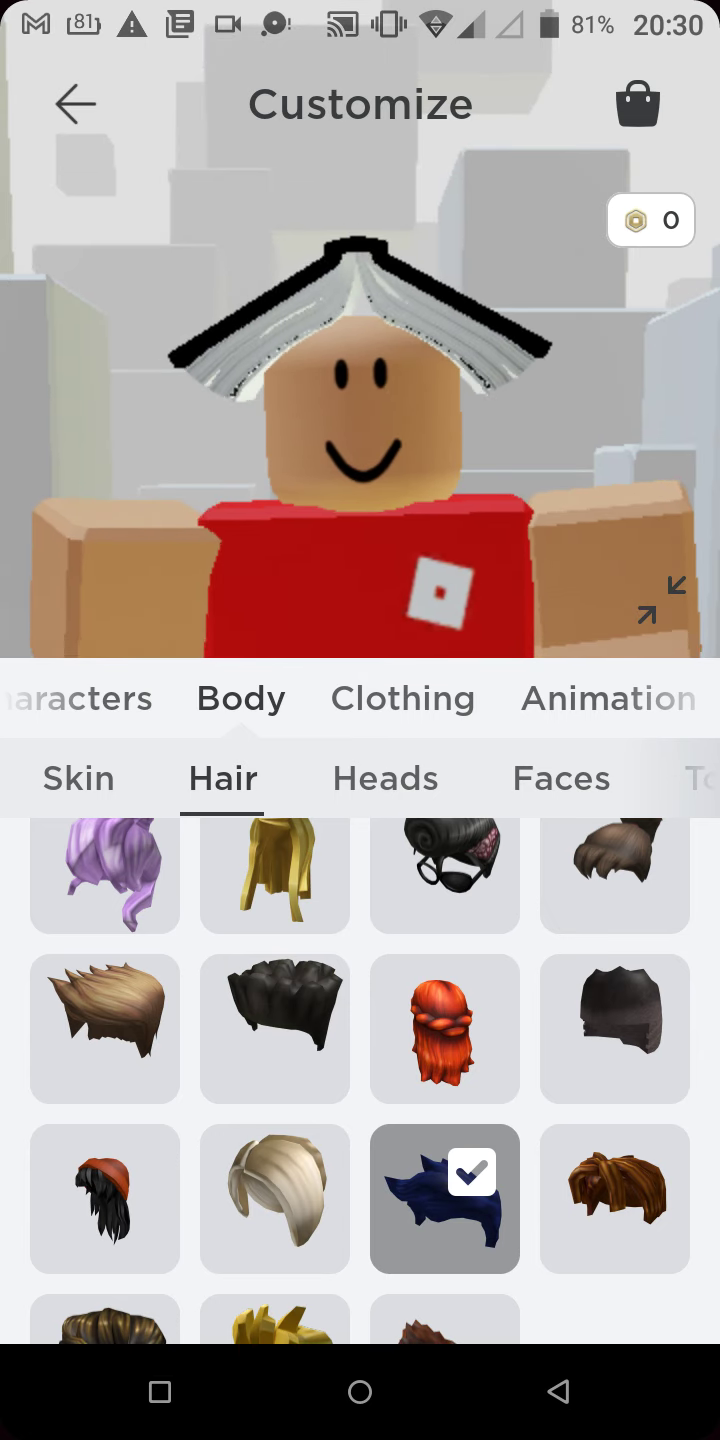
click(445, 1199)
click(445, 1199)
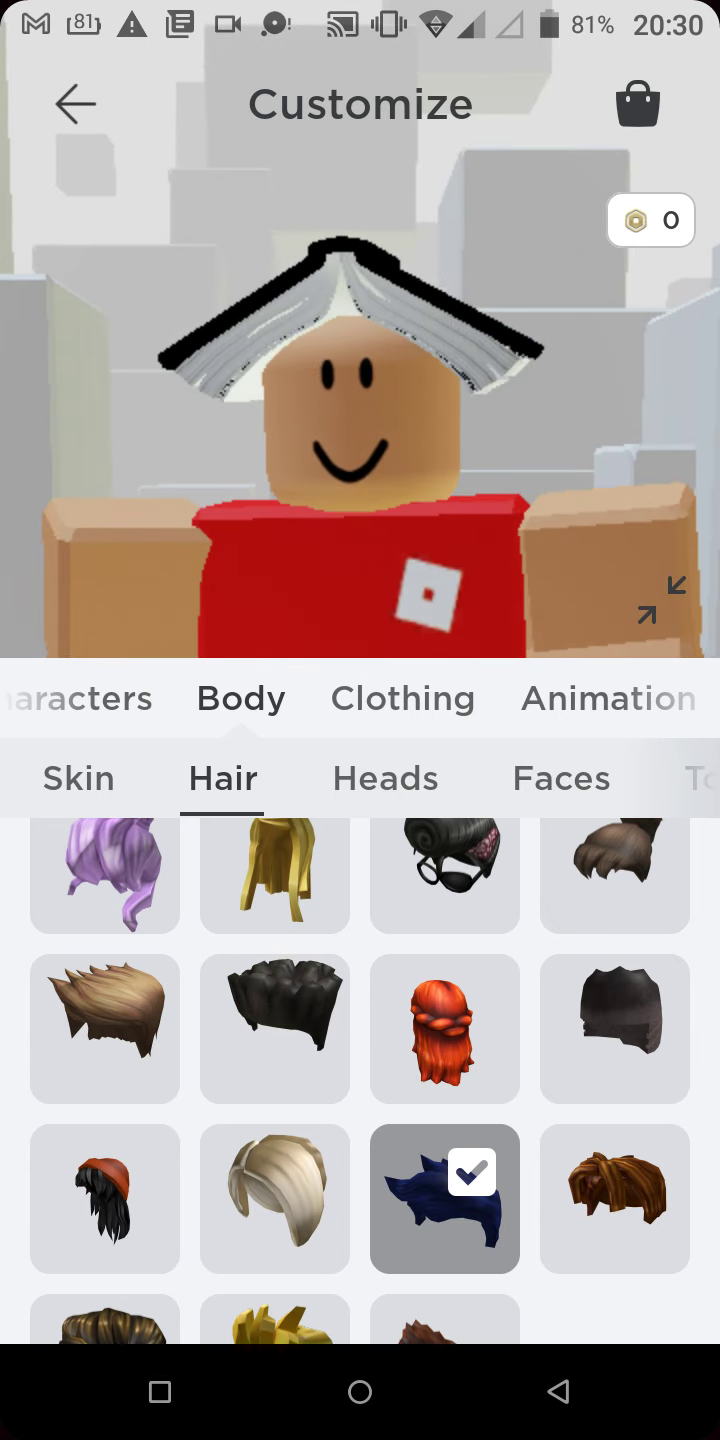
click(403, 698)
- In Clothing > Pants, try the dark pants and jeans, then equip the purple galaxy pants
click(615, 778)
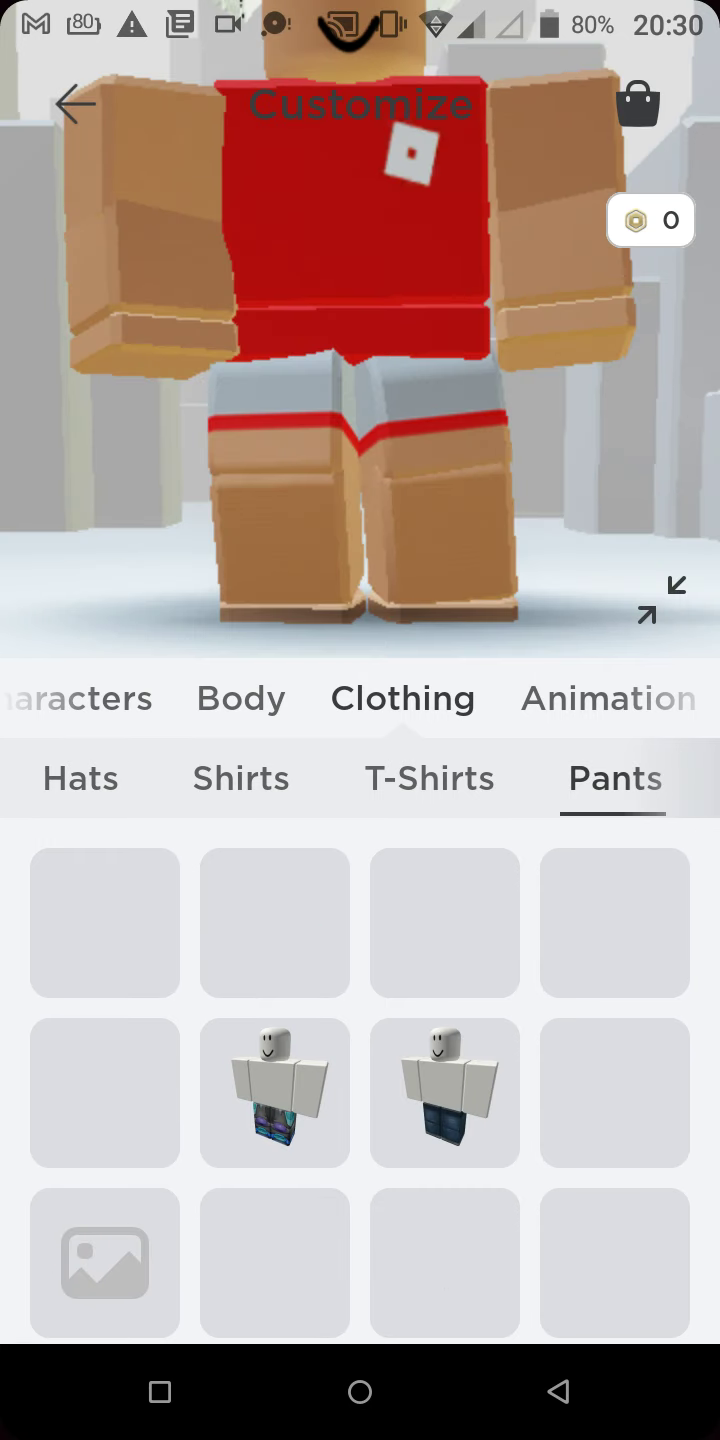
scroll(360, 1080, down, 2)
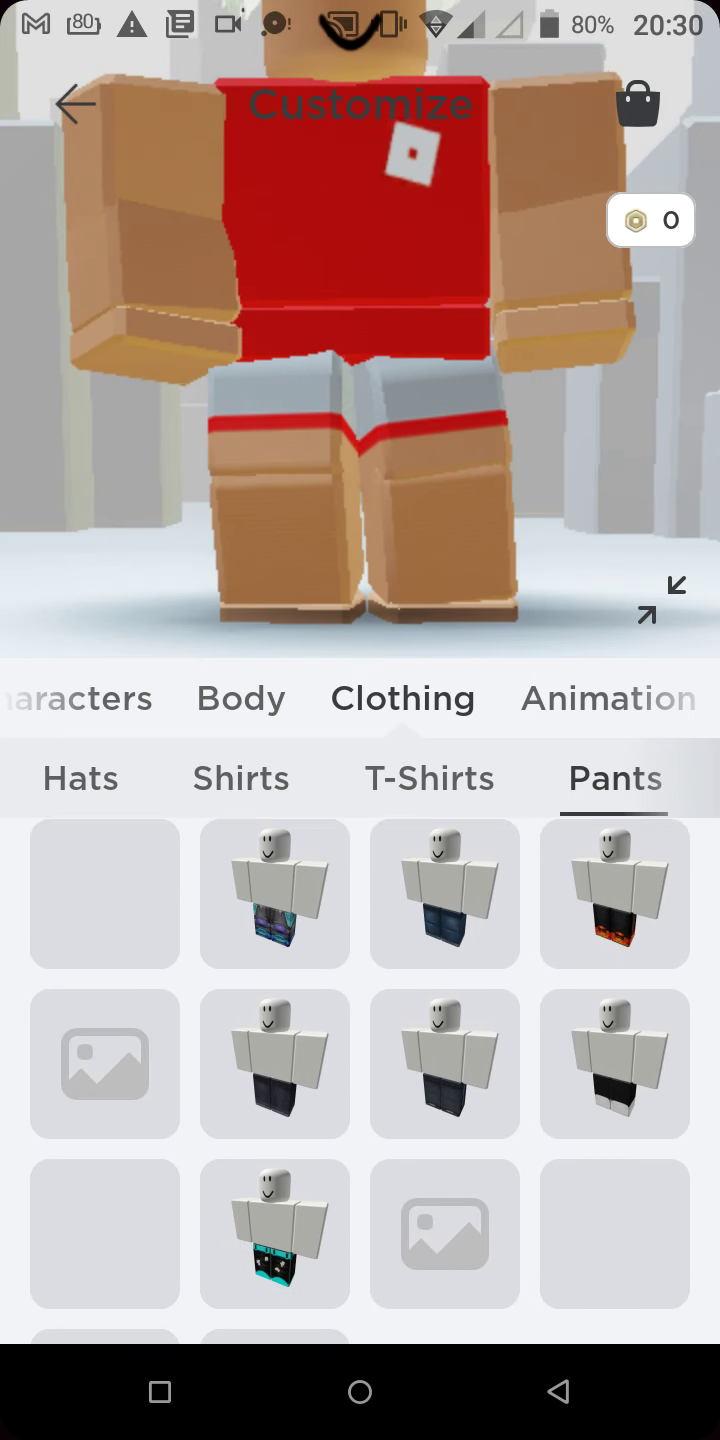
click(275, 1053)
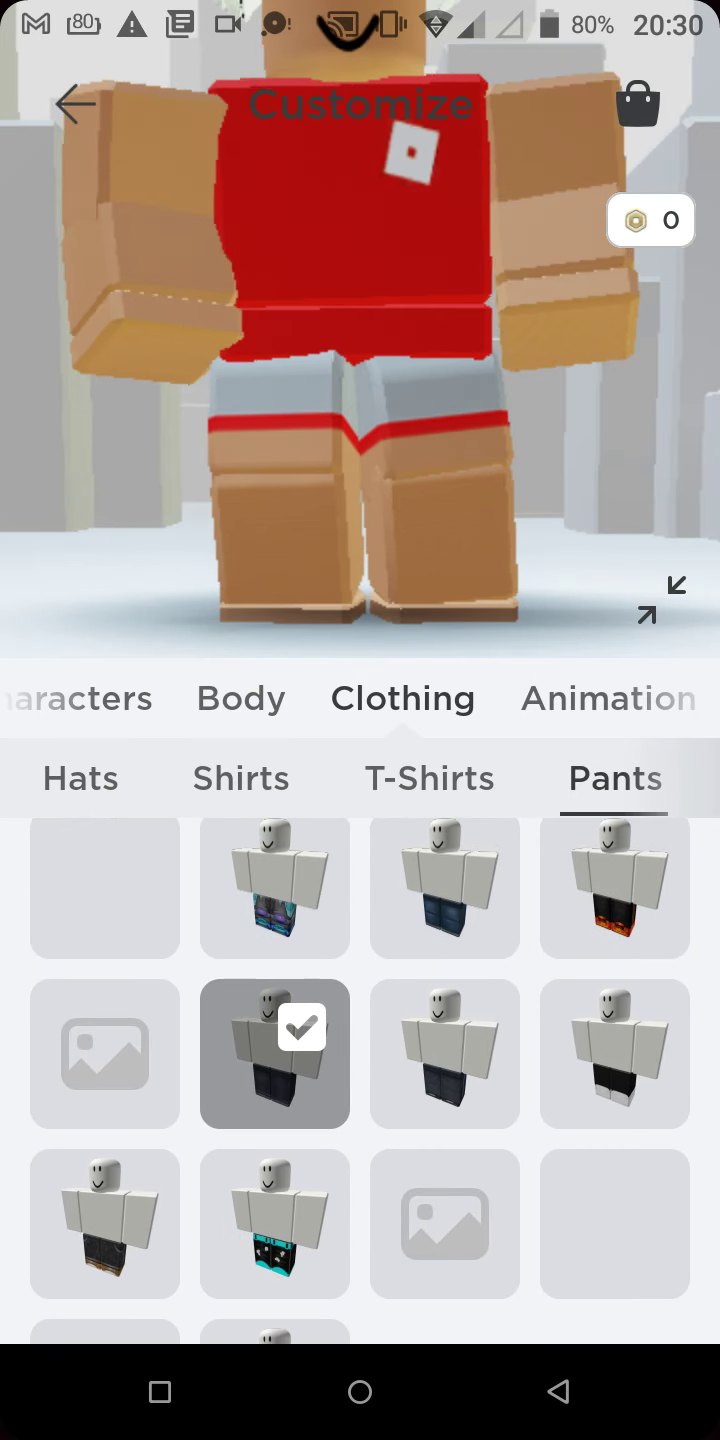
scroll(360, 1080, up, 1)
click(445, 1136)
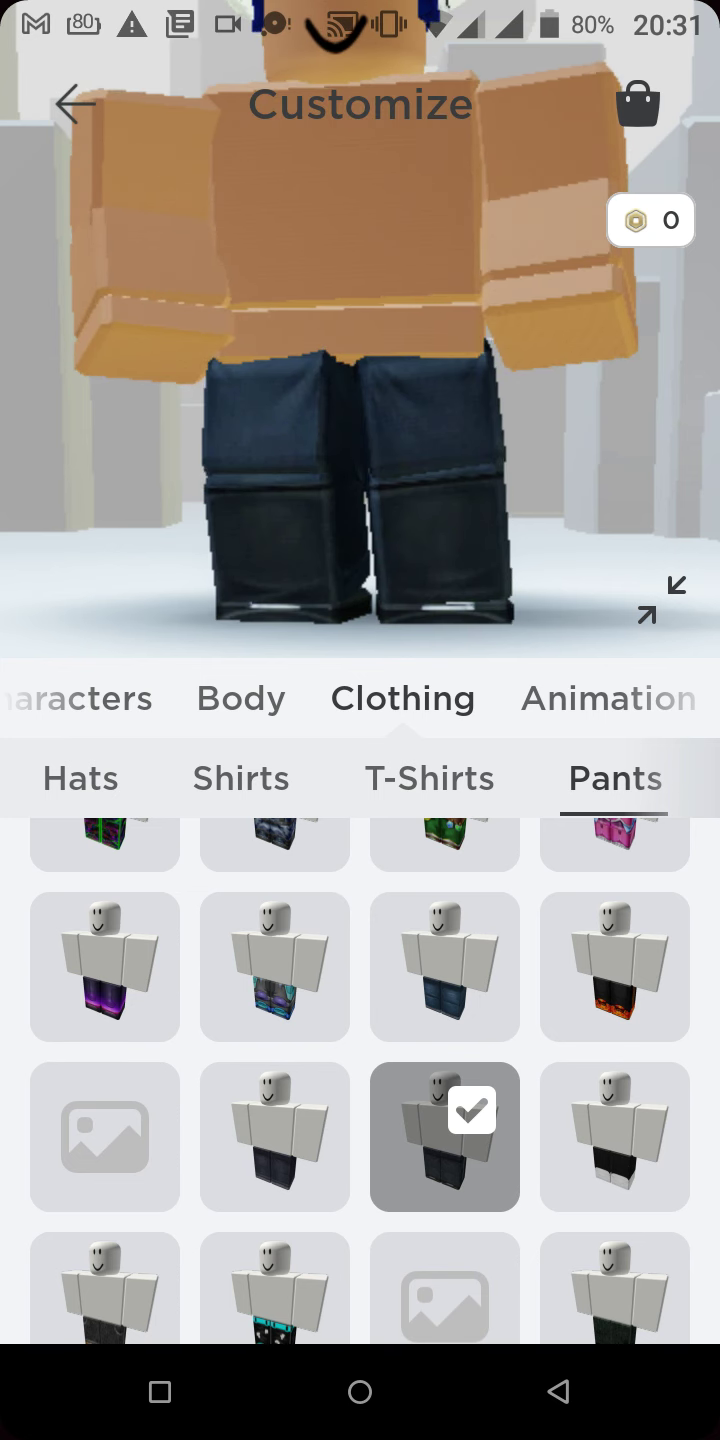
click(105, 966)
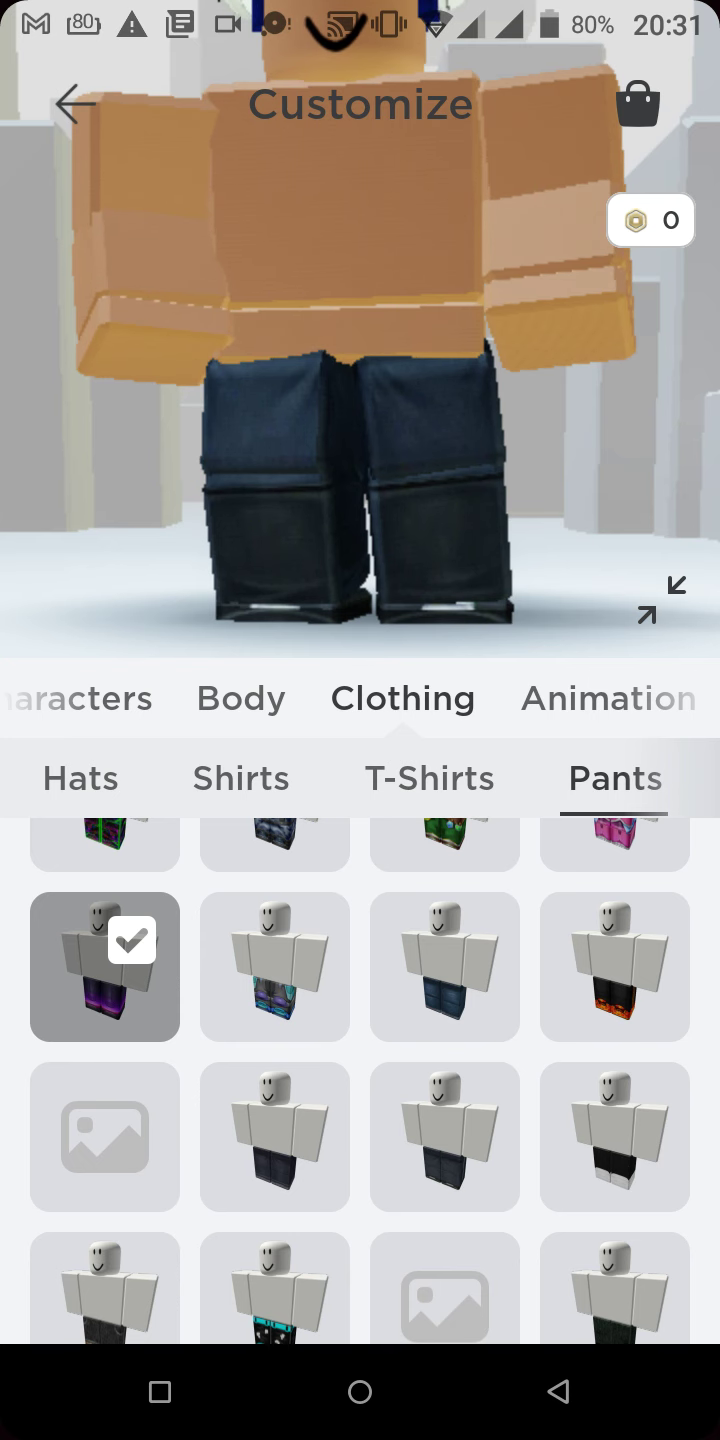
click(430, 778)
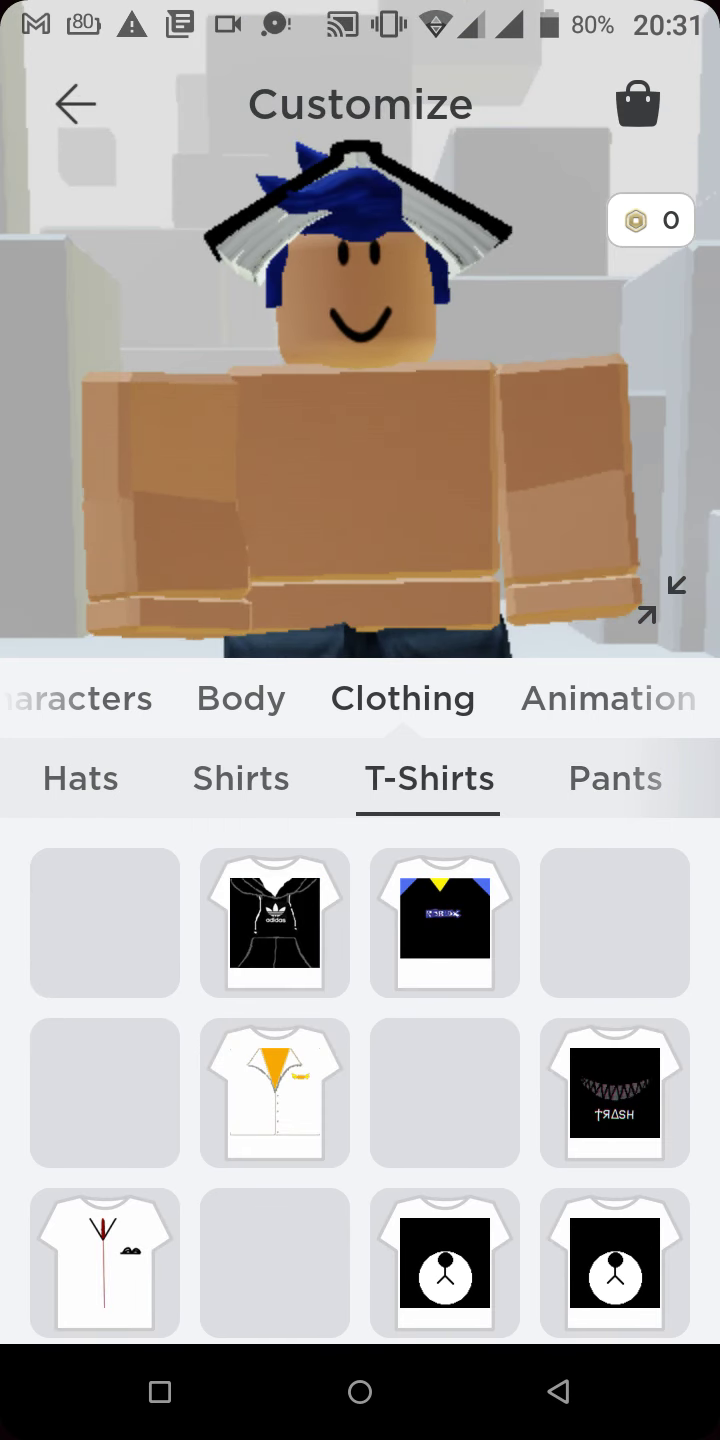
- Try the Ready Player Two shirt, then switch to the black orange-fire hoodie and return to Pants
click(241, 778)
click(275, 922)
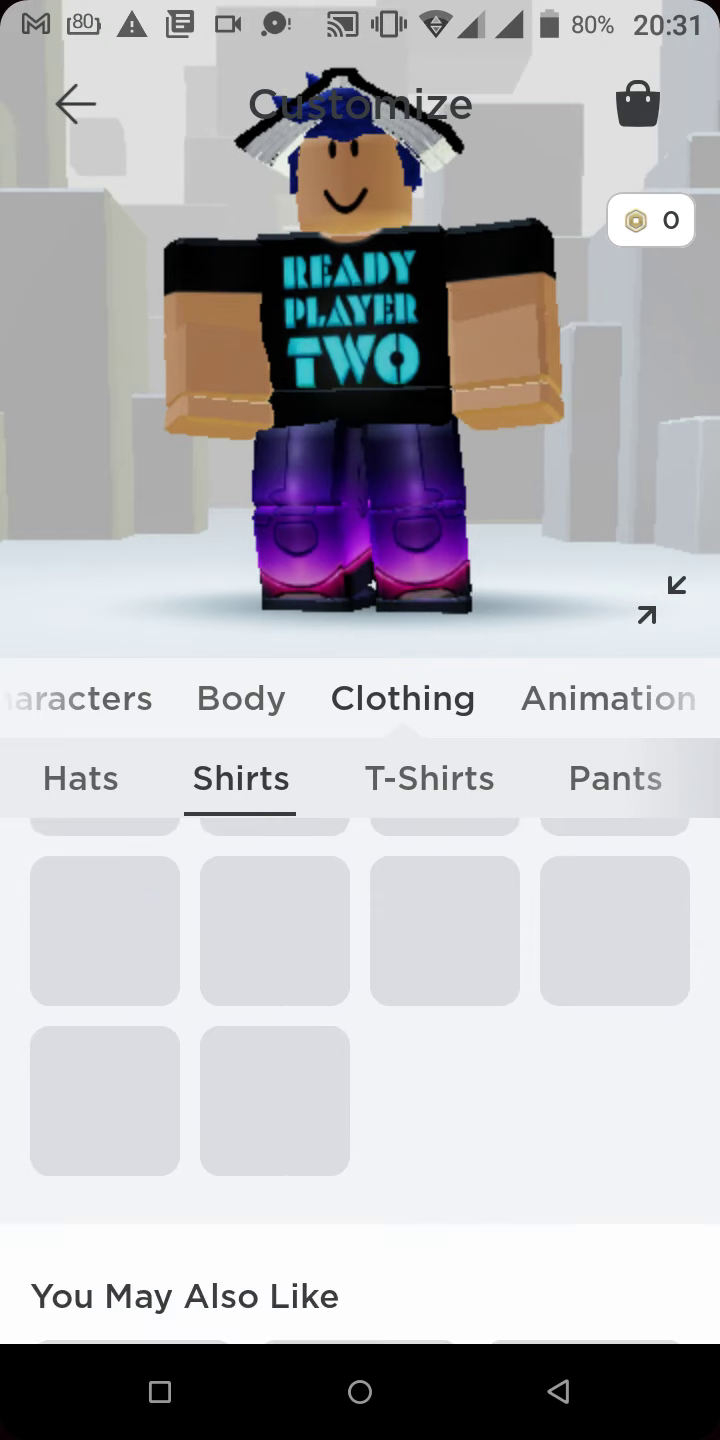
scroll(360, 1080, down, 5)
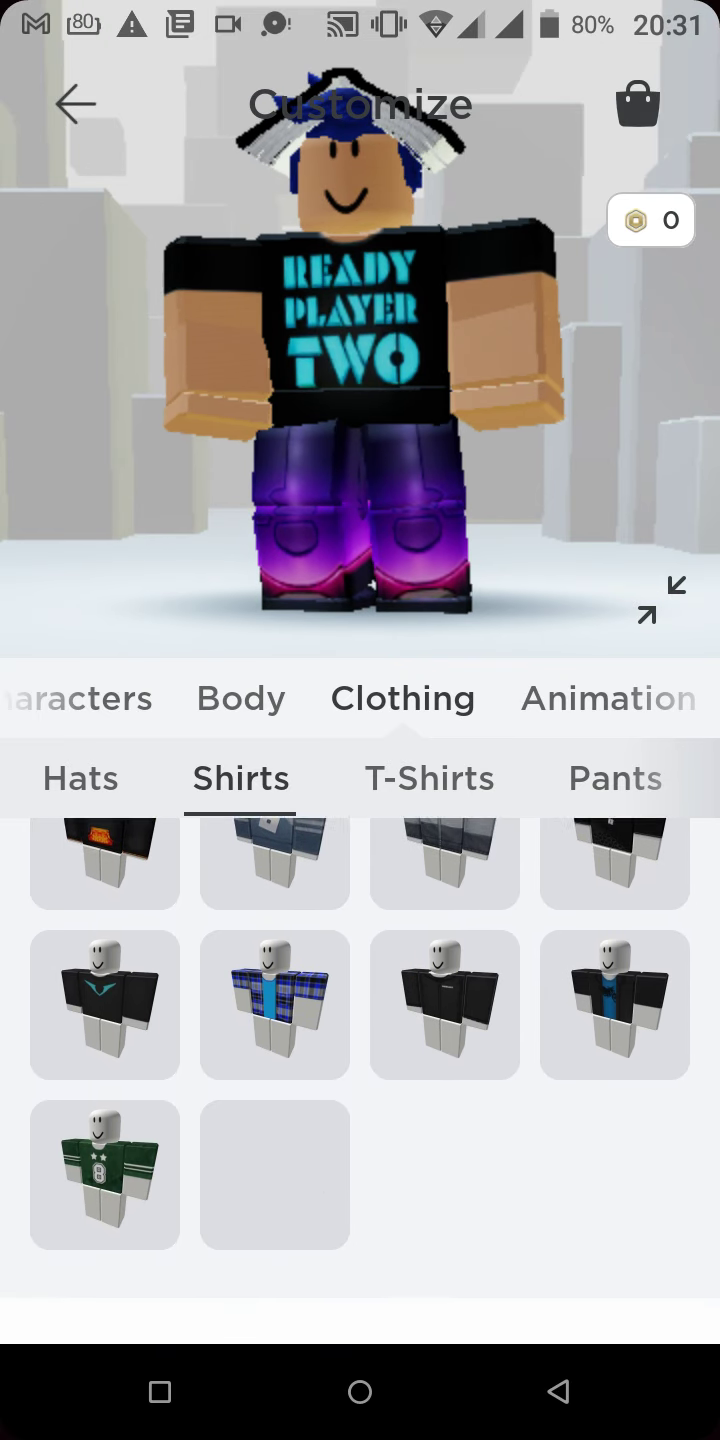
scroll(360, 1080, up, 1)
click(105, 1045)
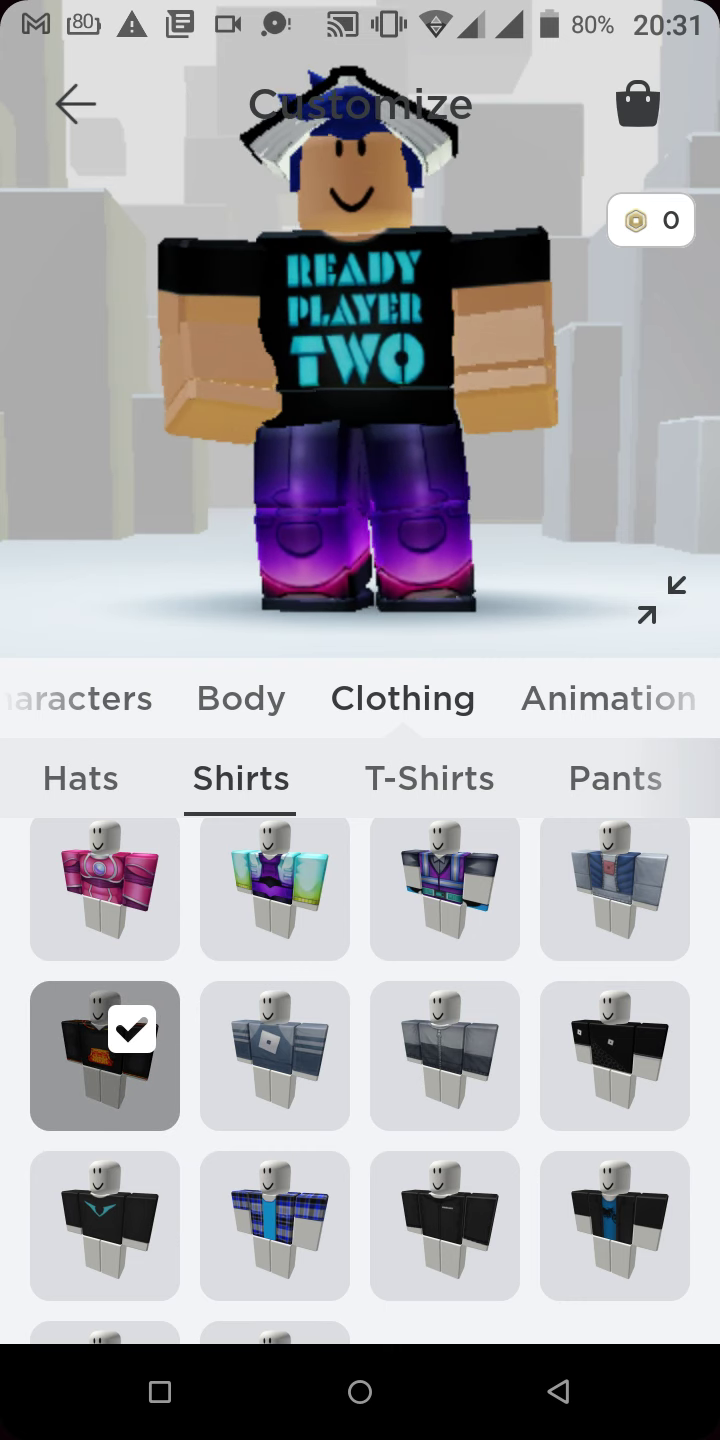
click(615, 778)
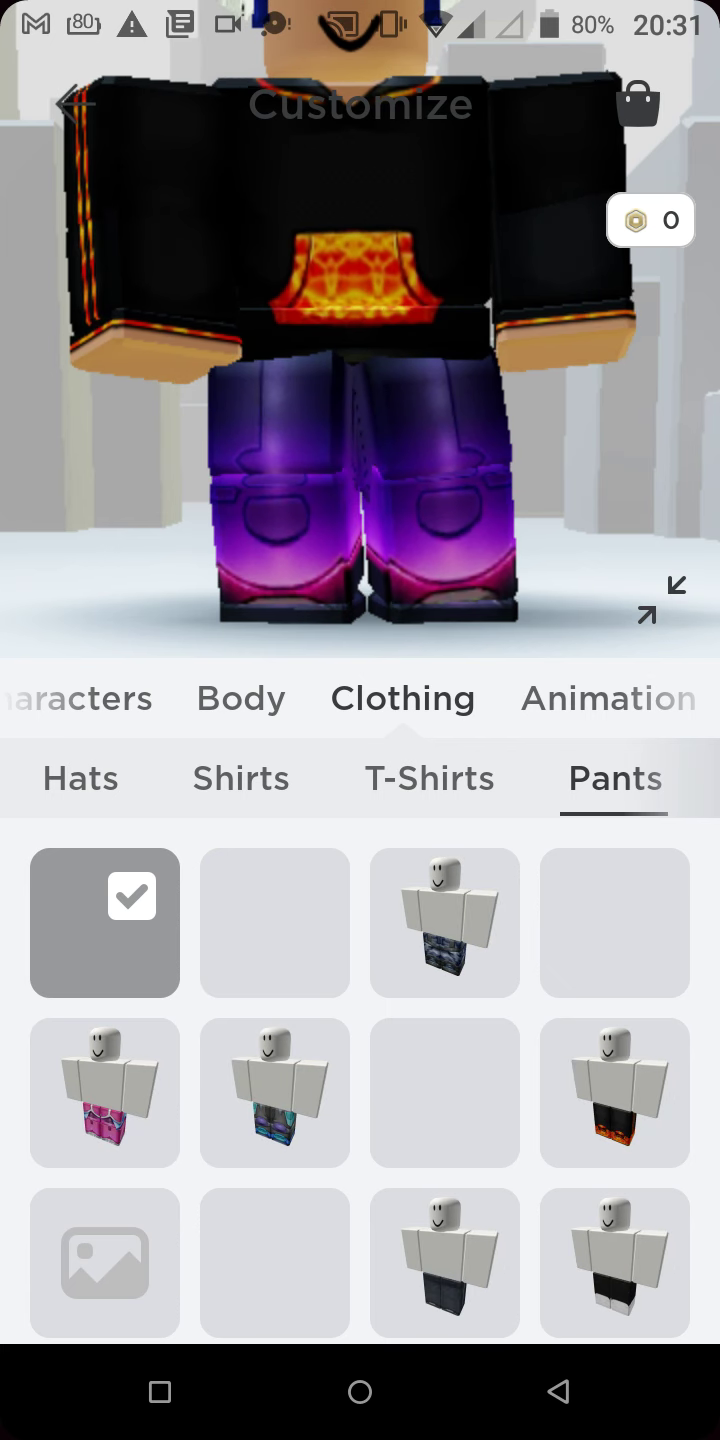
click(615, 1092)
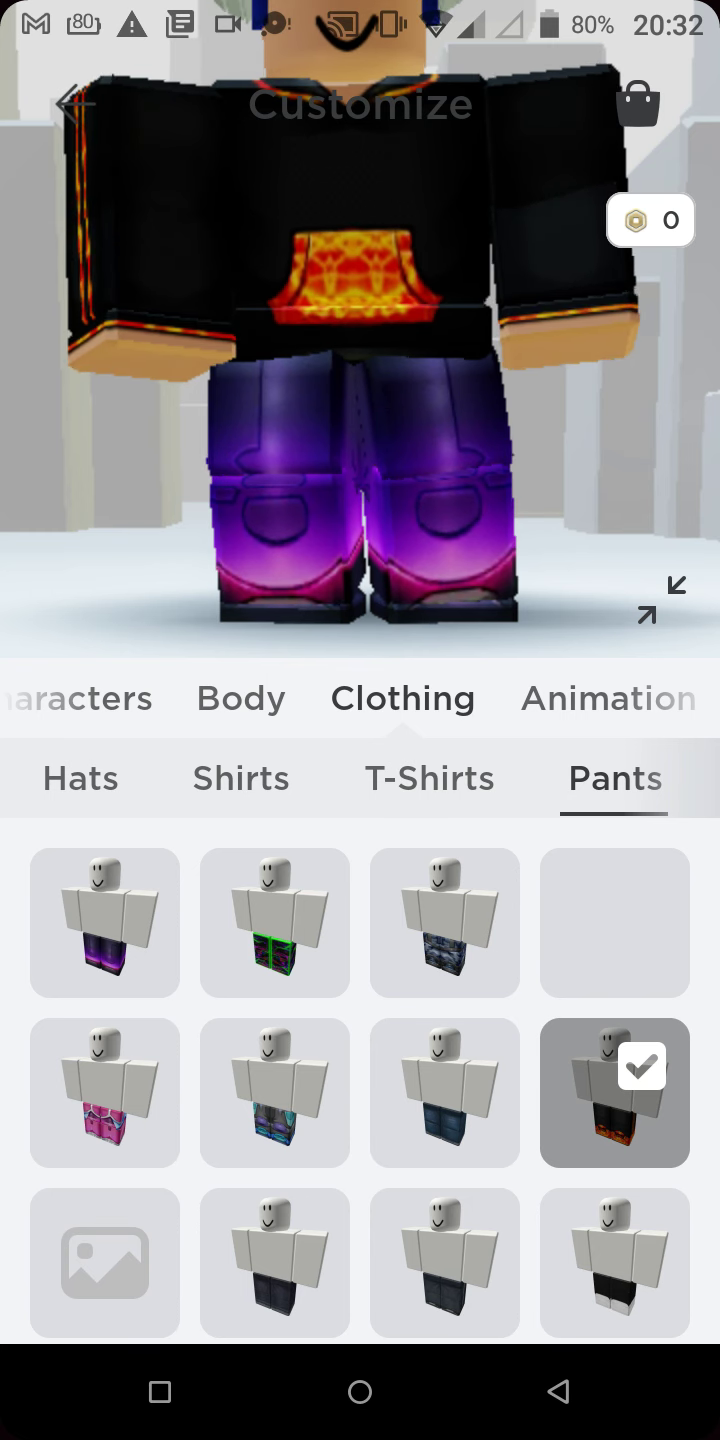
- Add the gold chain necklace from Neck Accessories, then return to the Avatar page
scroll(360, 778, right, 10)
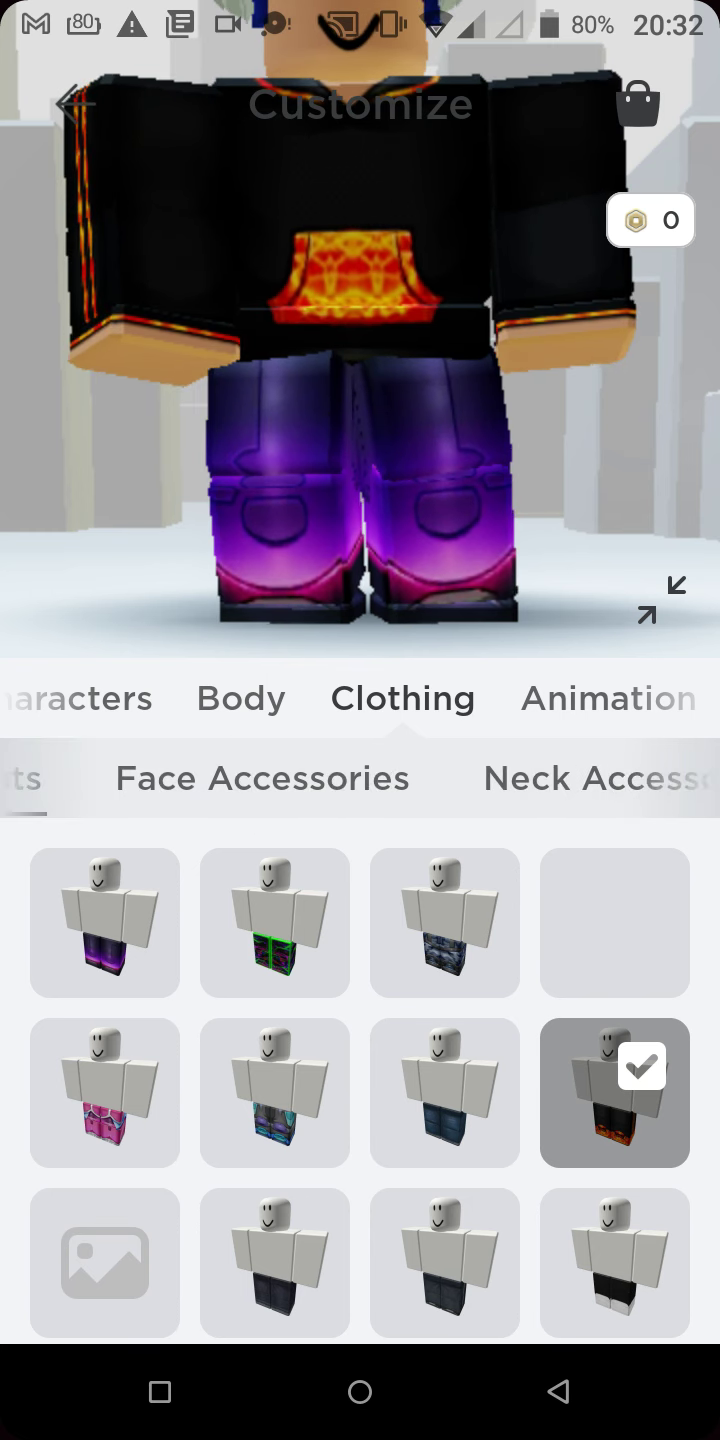
scroll(360, 778, right, 3)
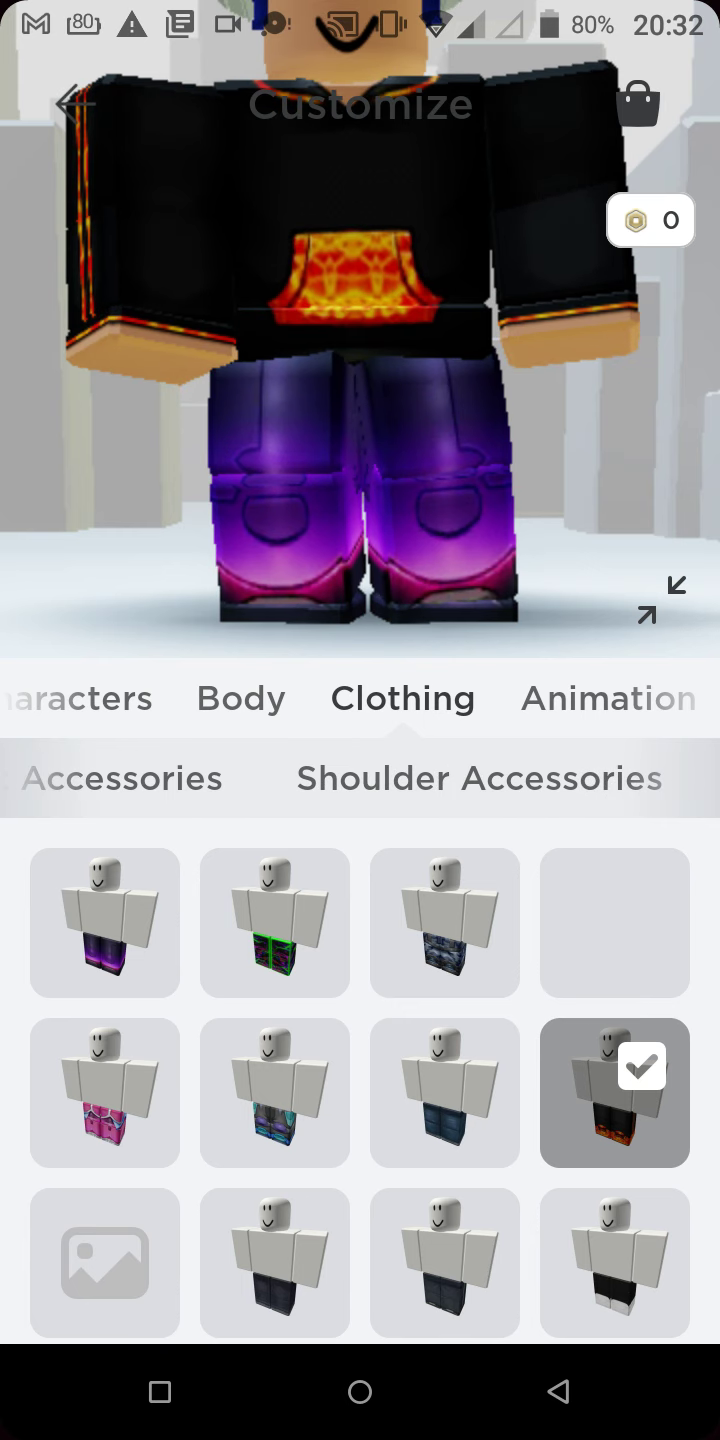
click(122, 778)
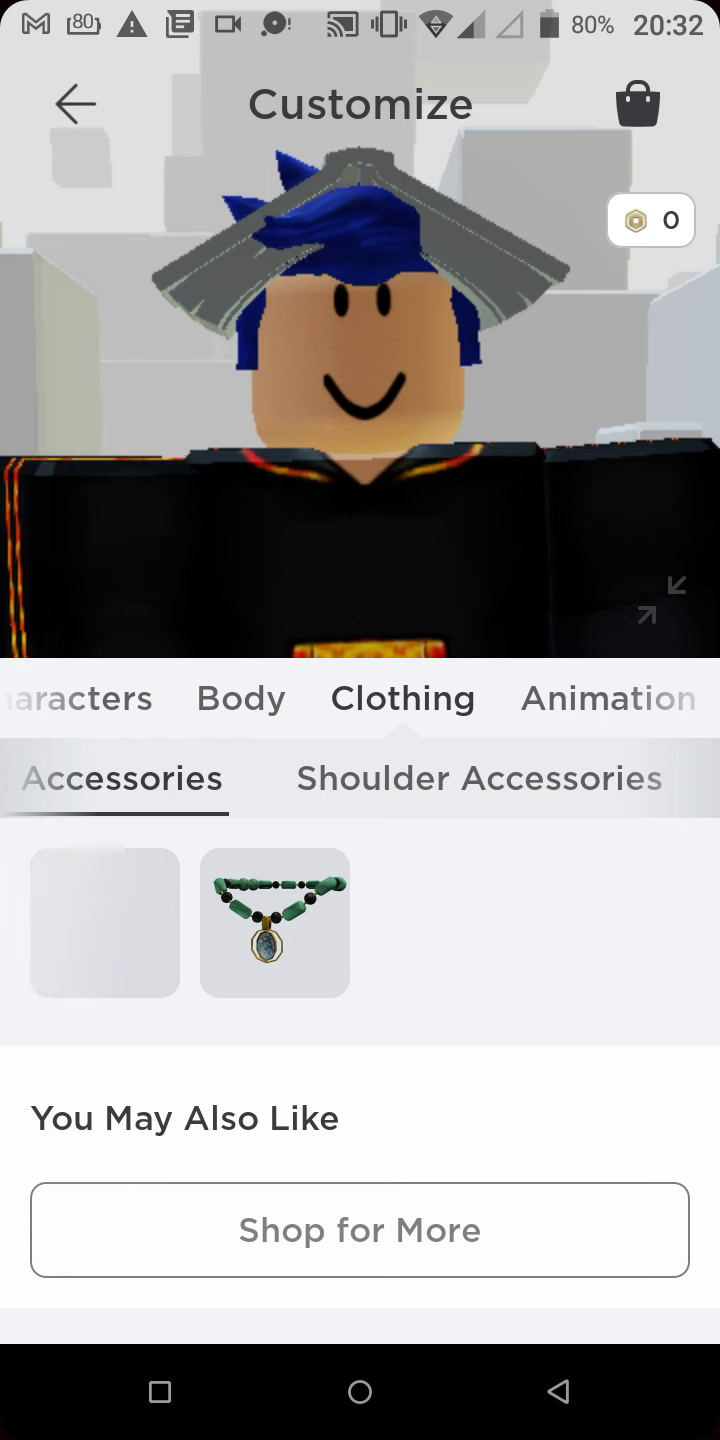
click(105, 922)
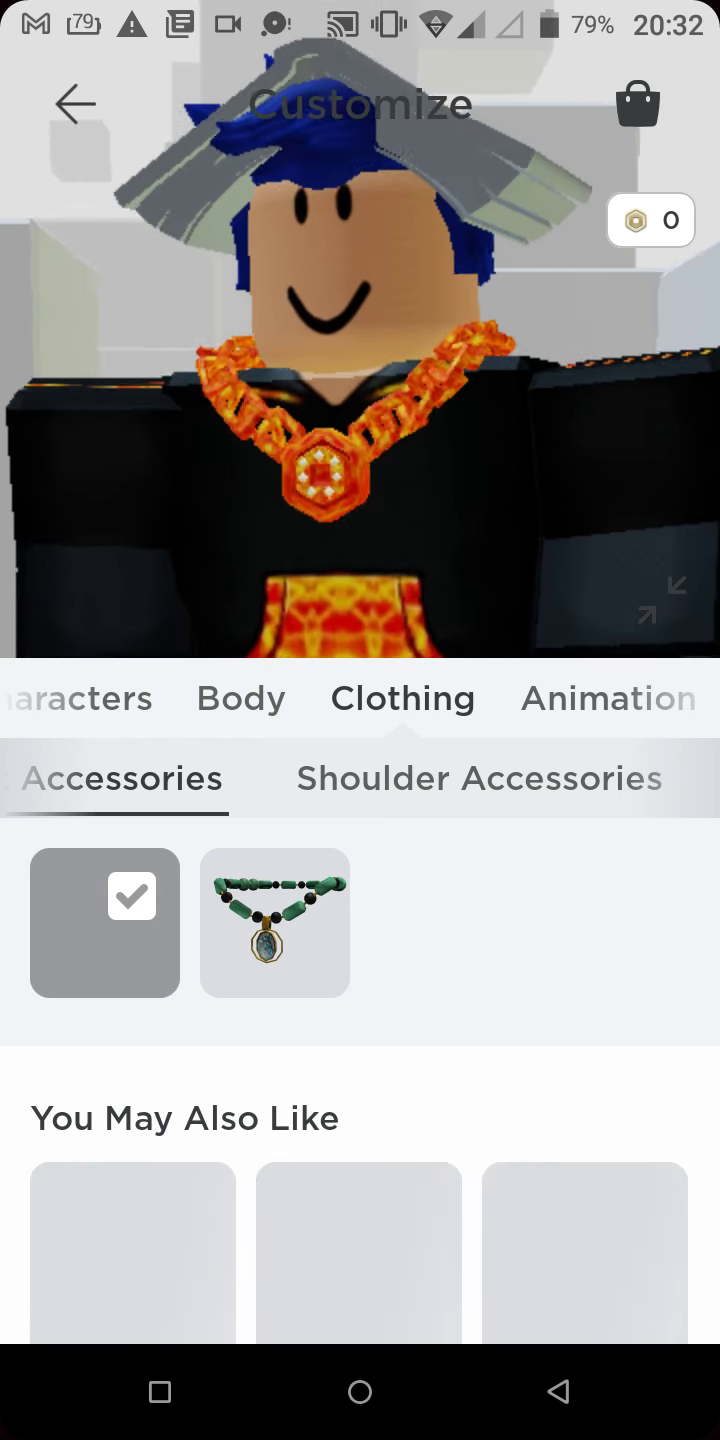
click(75, 103)
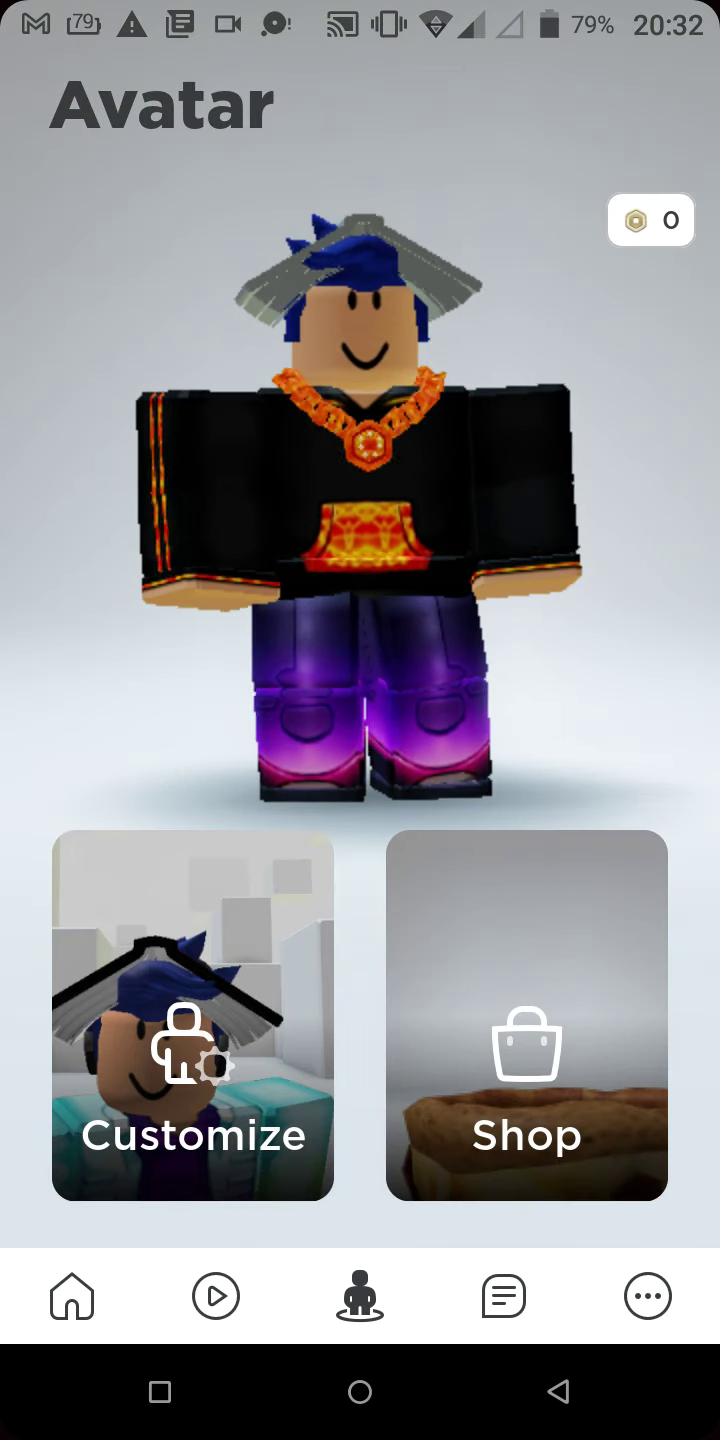
- Reopen the Customize screen, which now shows the saved Characters list
click(193, 1015)
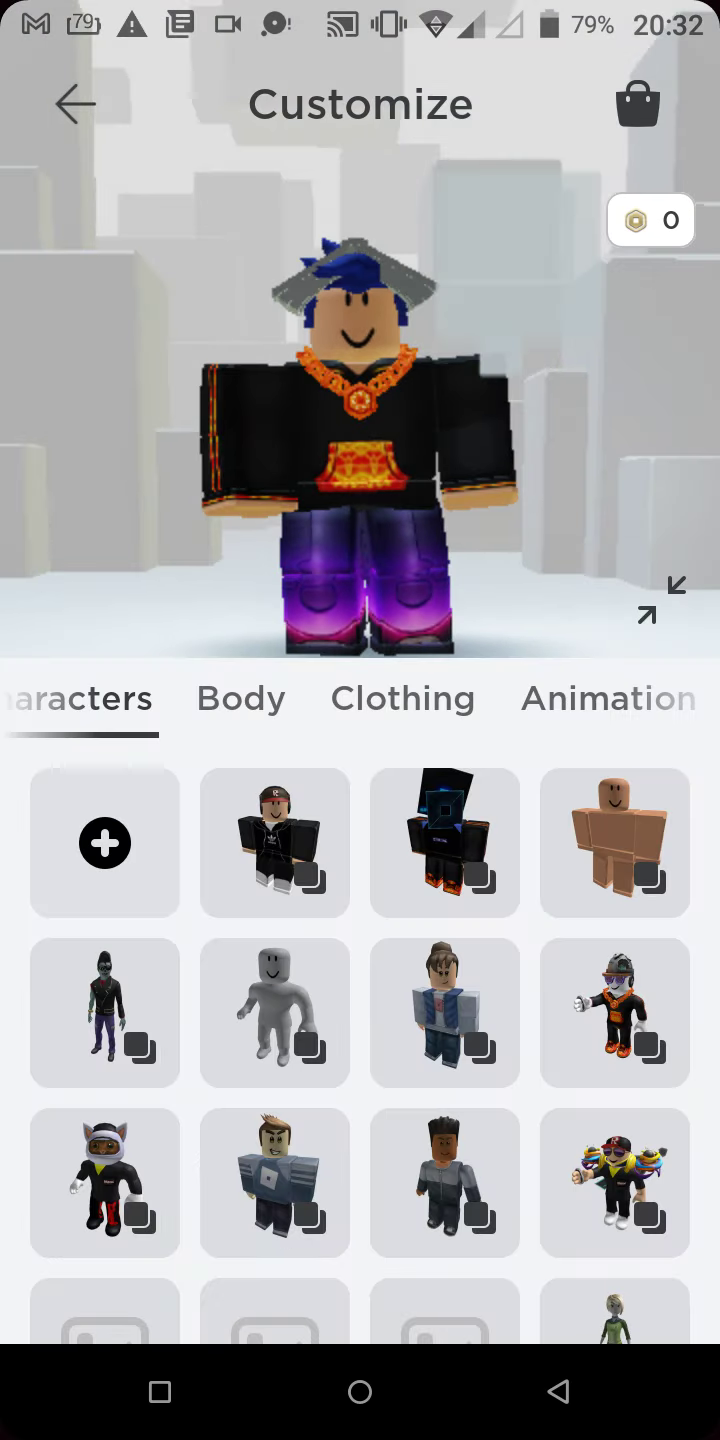